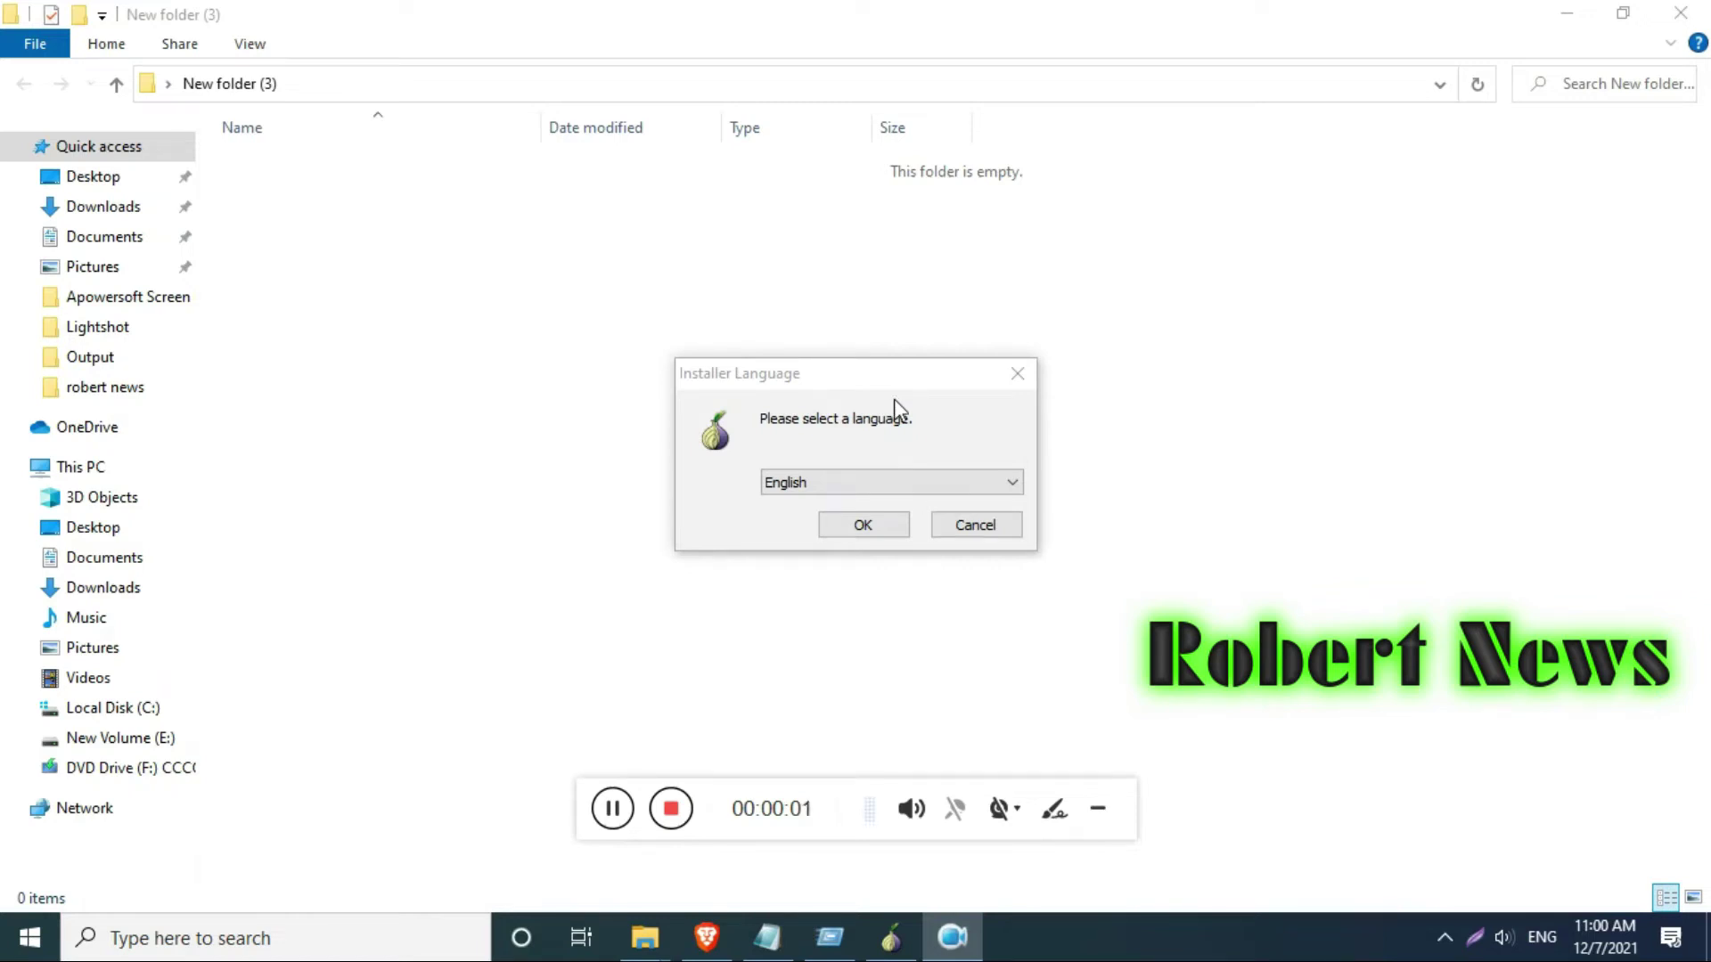
Install Tor Browser in English into the default Tor Browser folder on the Desktop
left_click(881, 526)
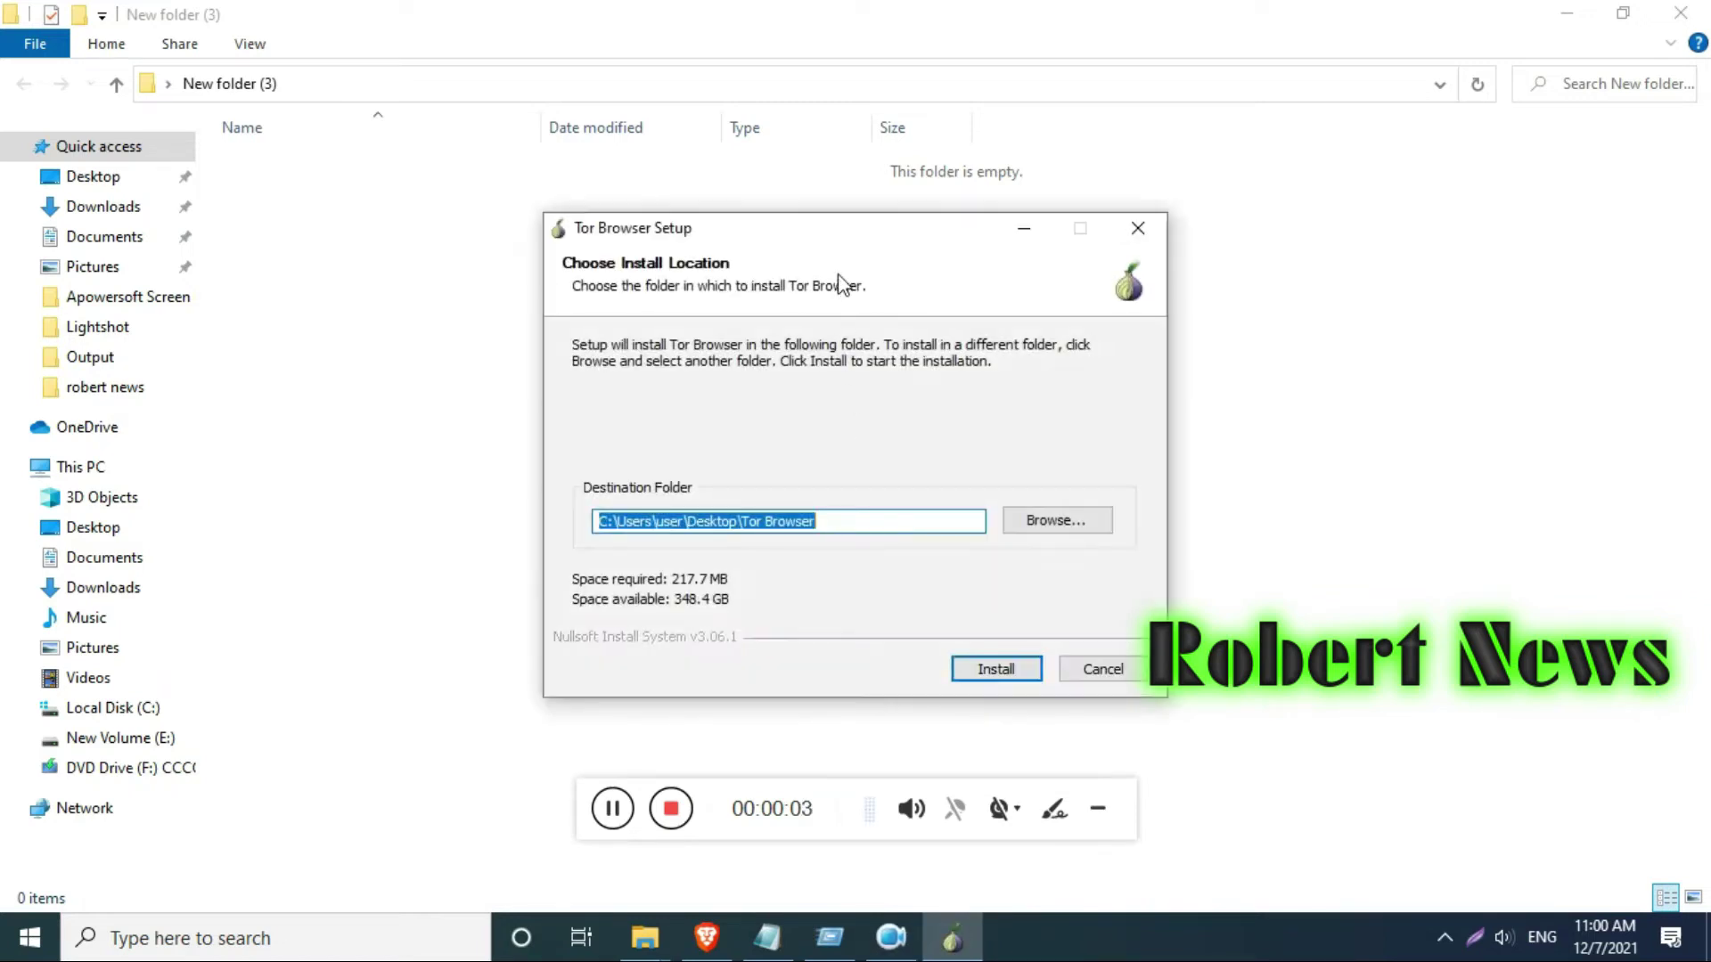
left_click_drag(846, 241, 801, 134)
left_click(949, 562)
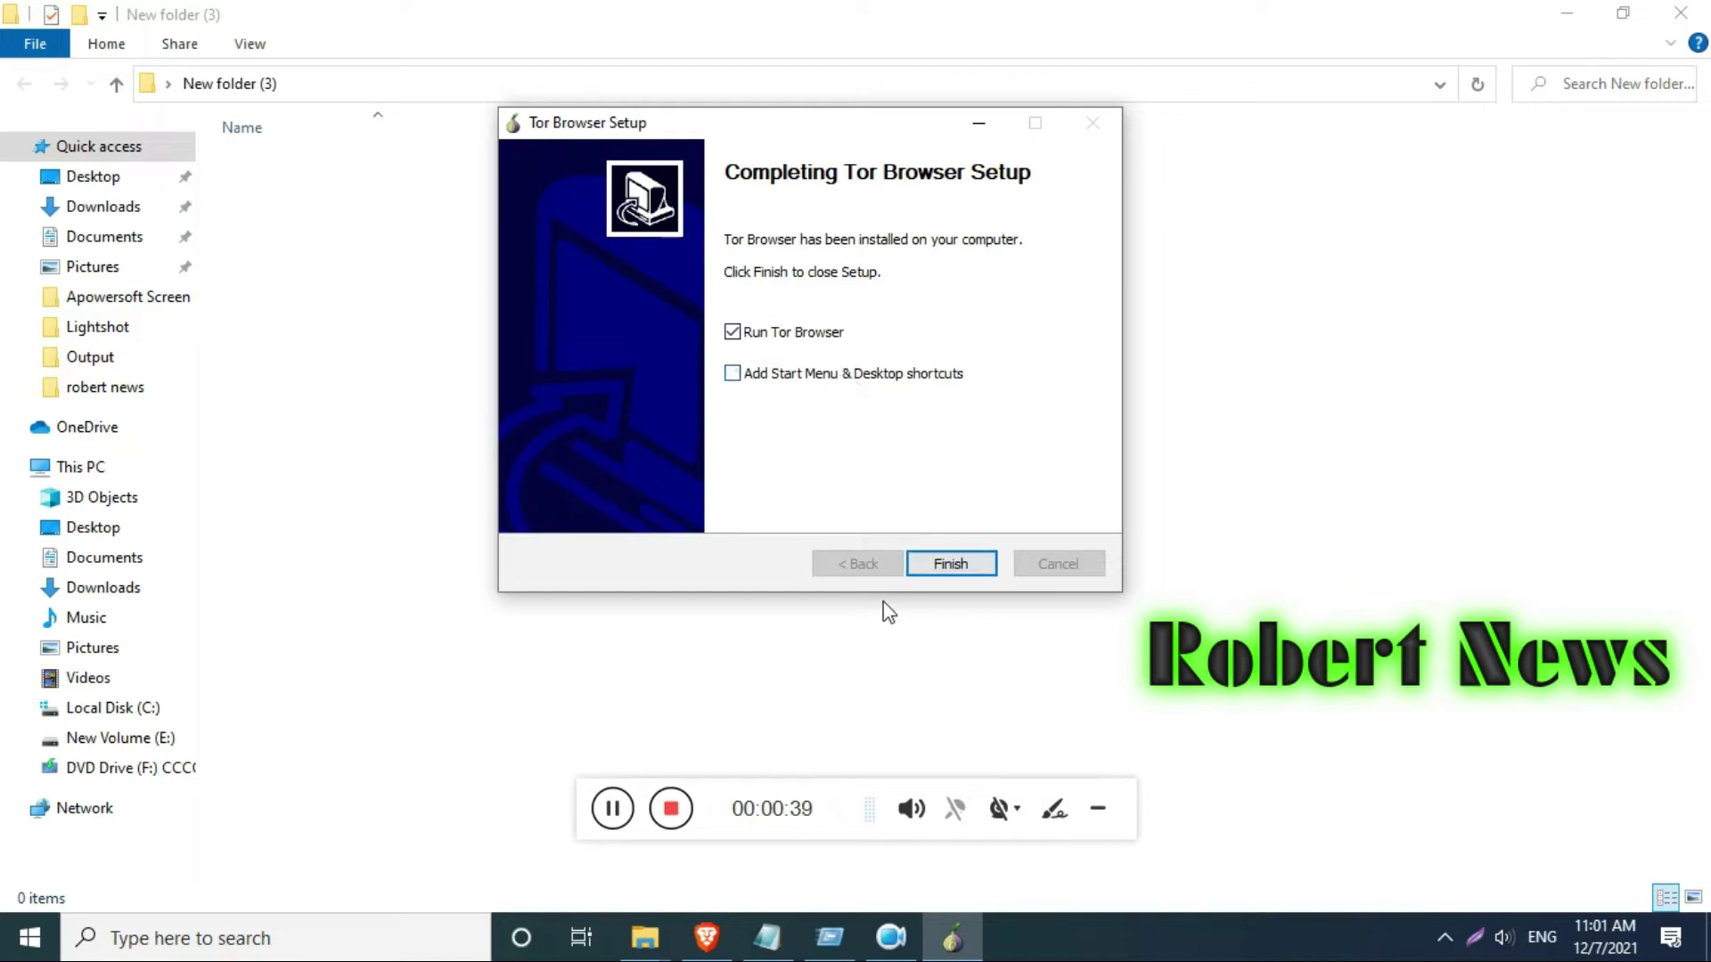
Finish setup, launch Tor Browser and connect it to the Tor network
left_click(950, 562)
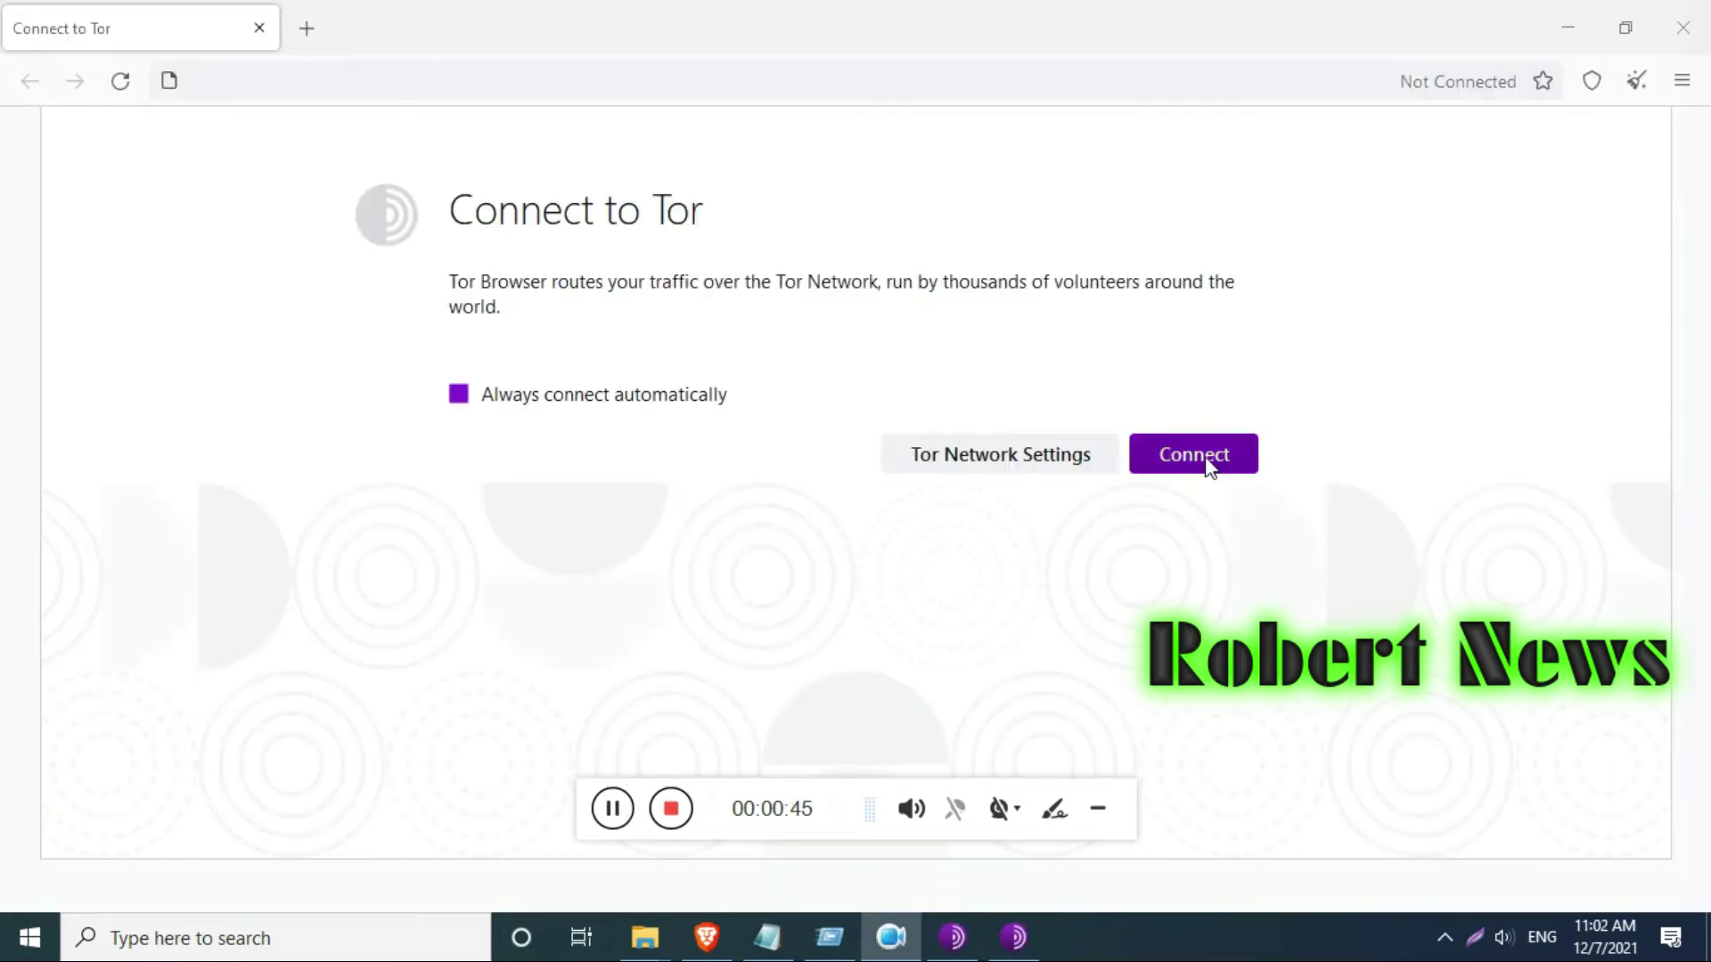
left_click(1207, 462)
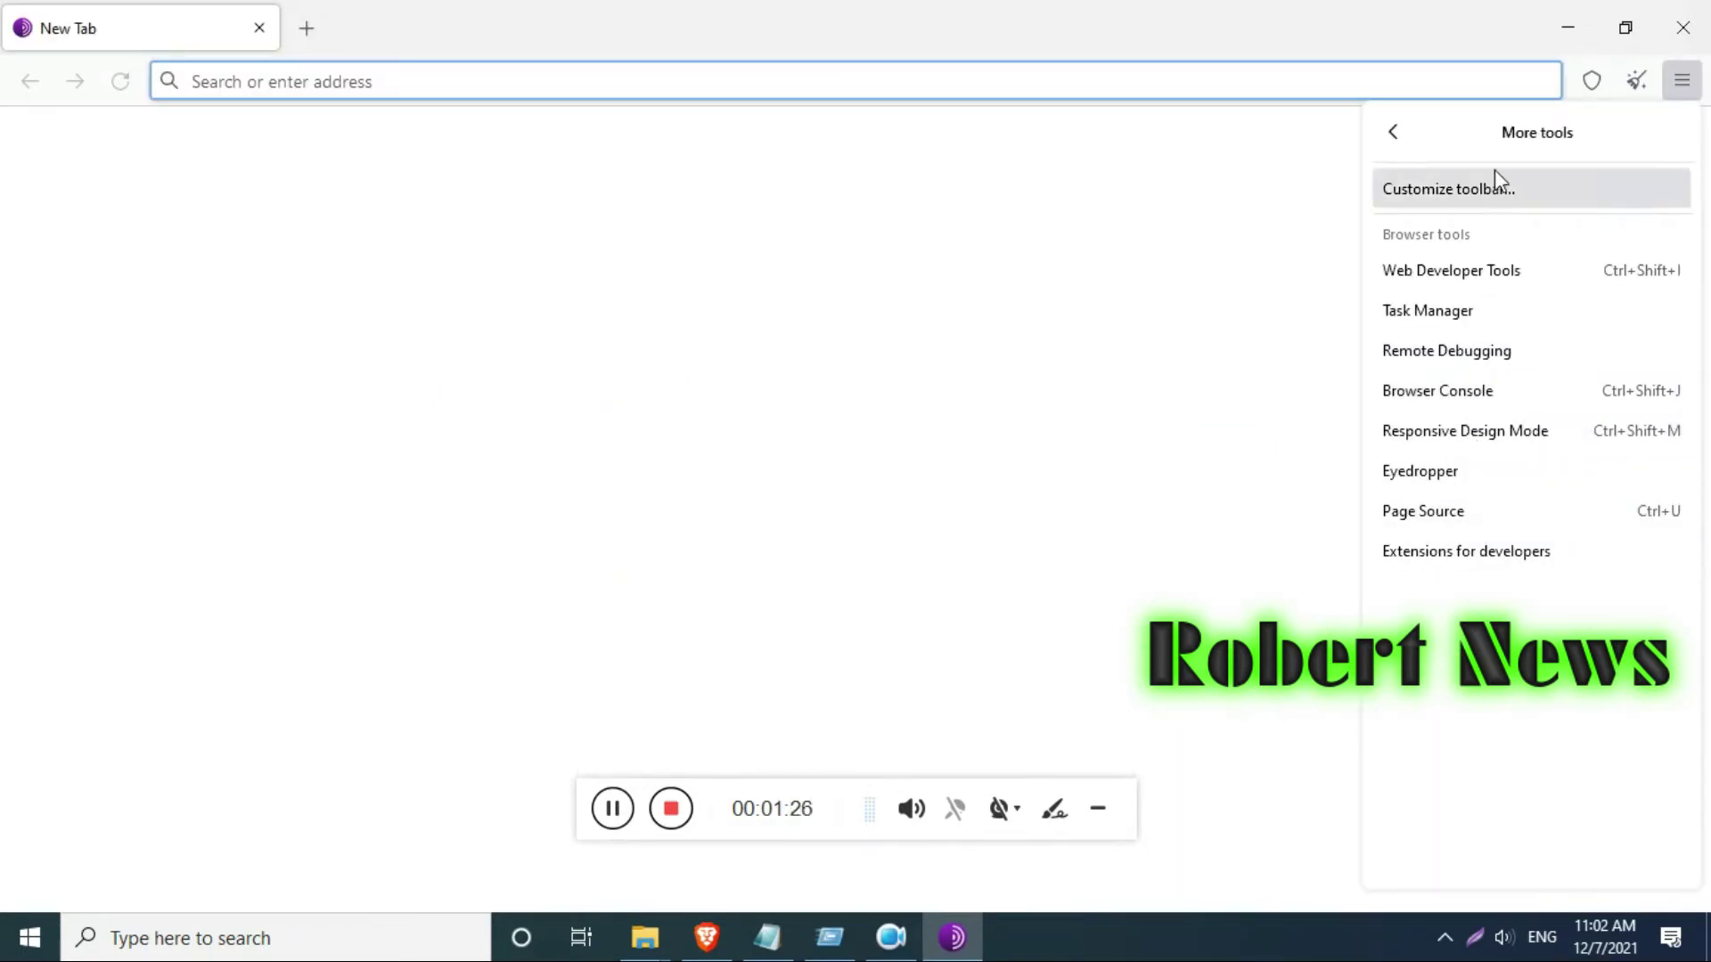
Open Tor Browser's Settings from the main menu to the General options
left_click(1394, 131)
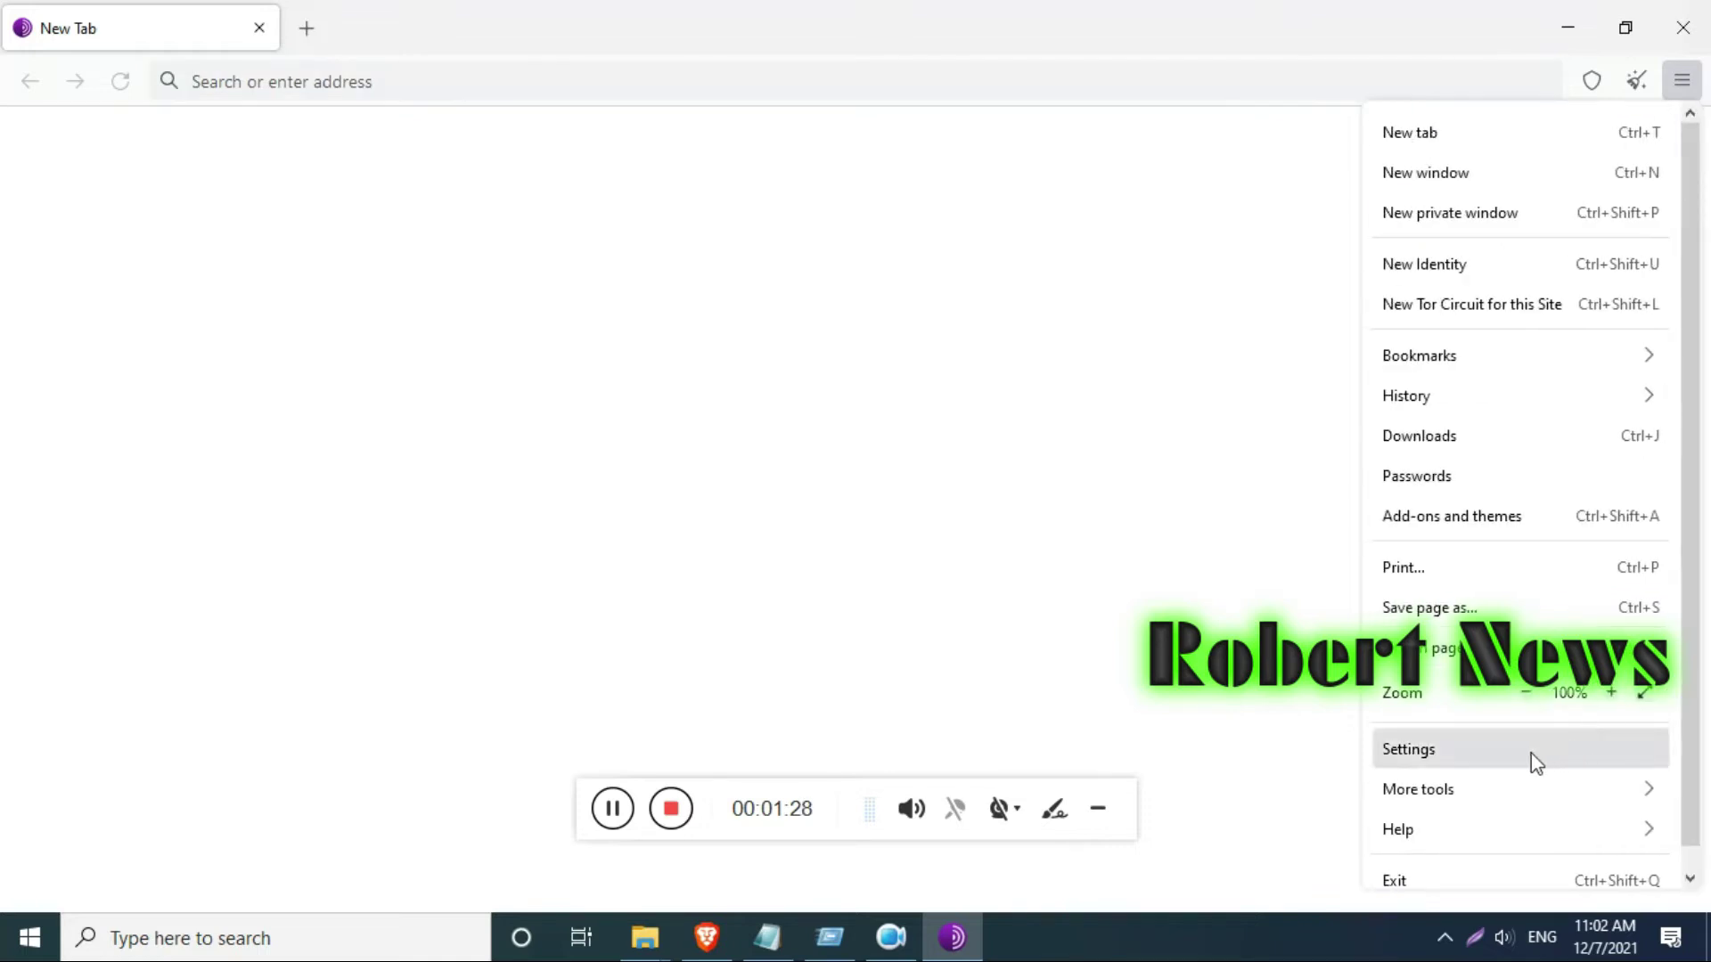
left_click(1472, 749)
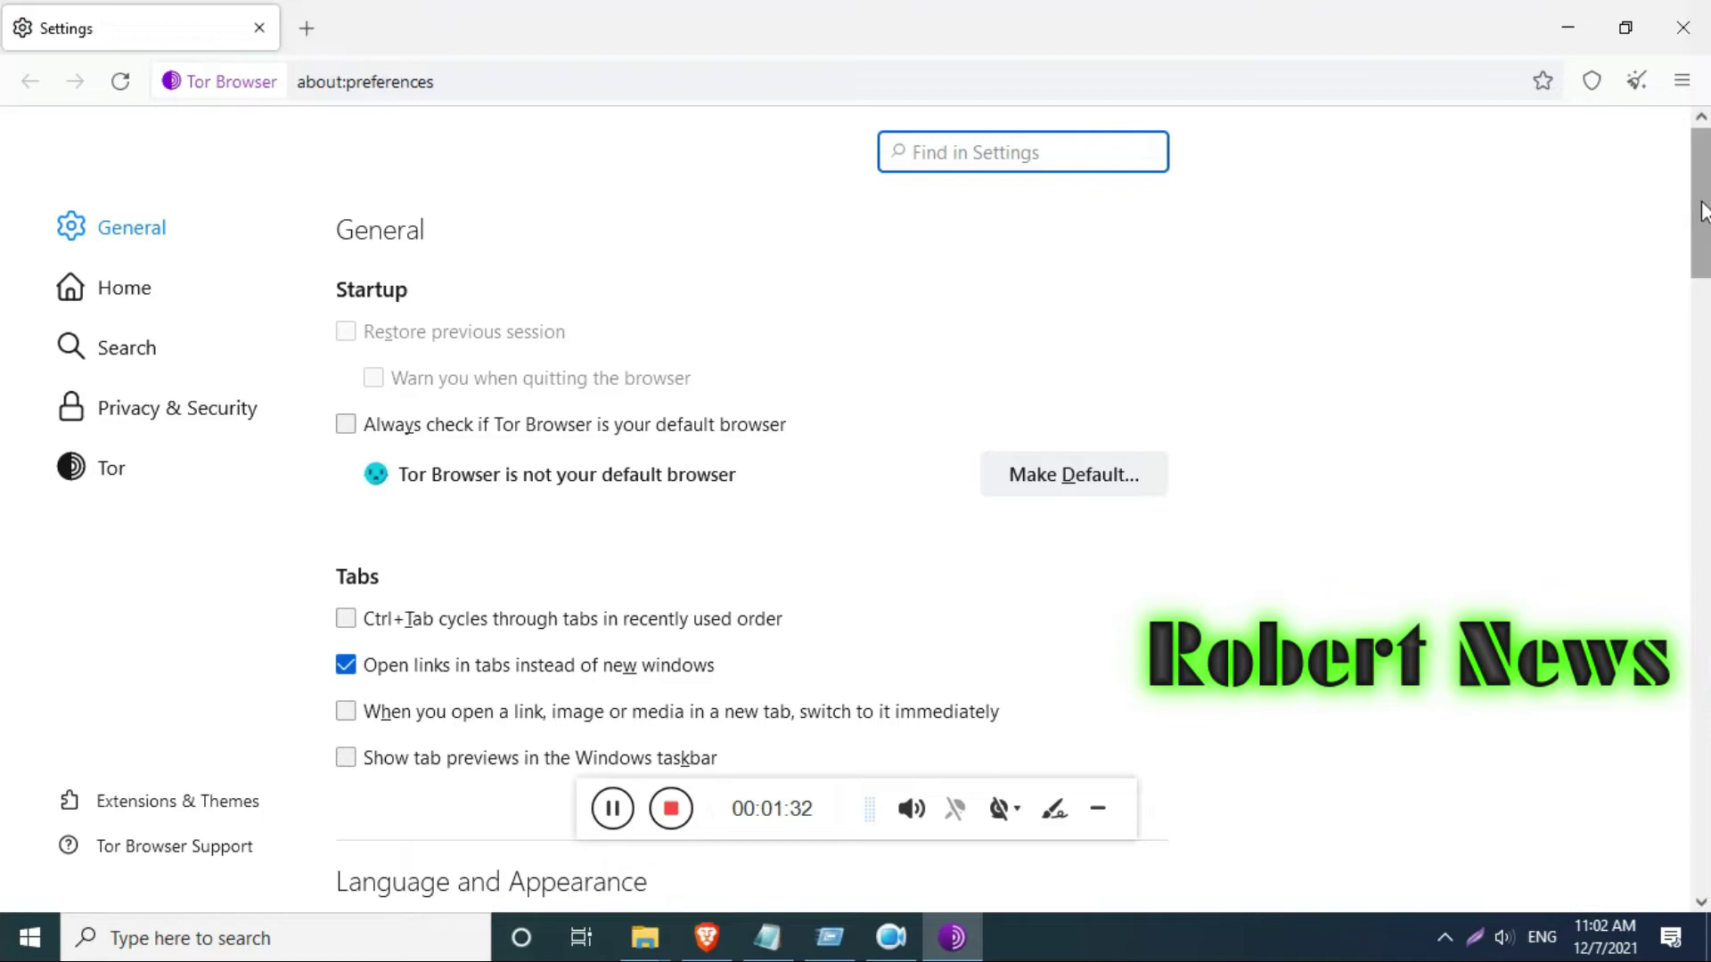
left_click_drag(1701, 200, 1700, 216)
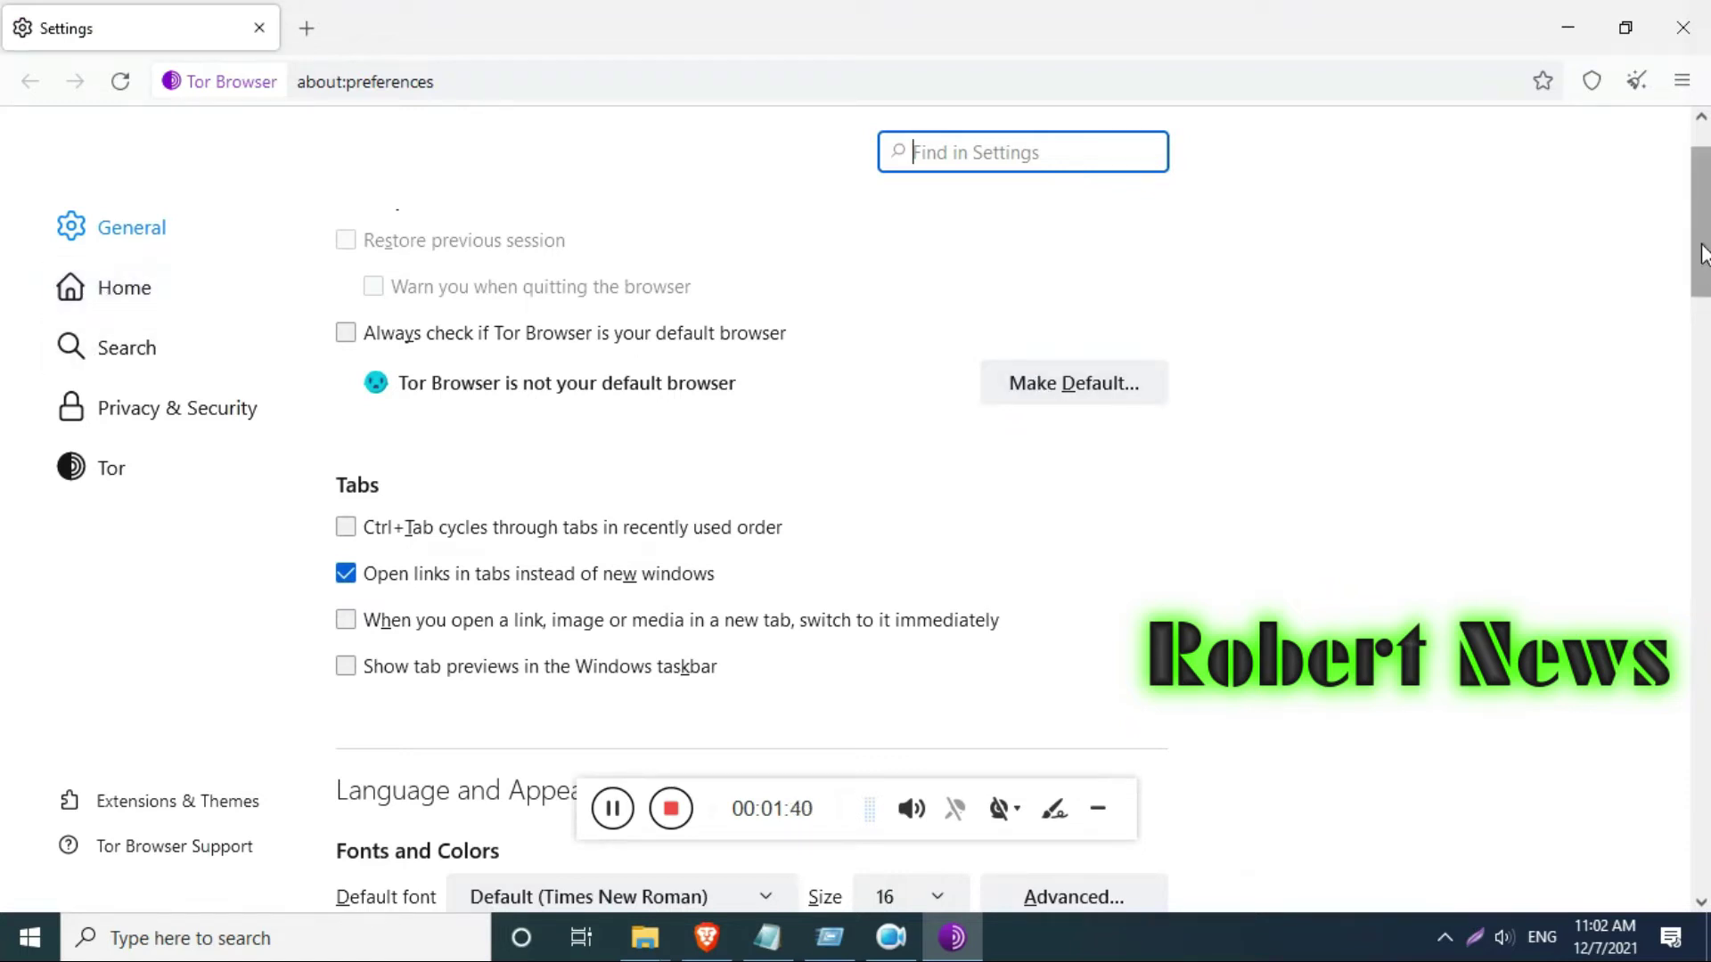
left_click_drag(1702, 248, 1695, 856)
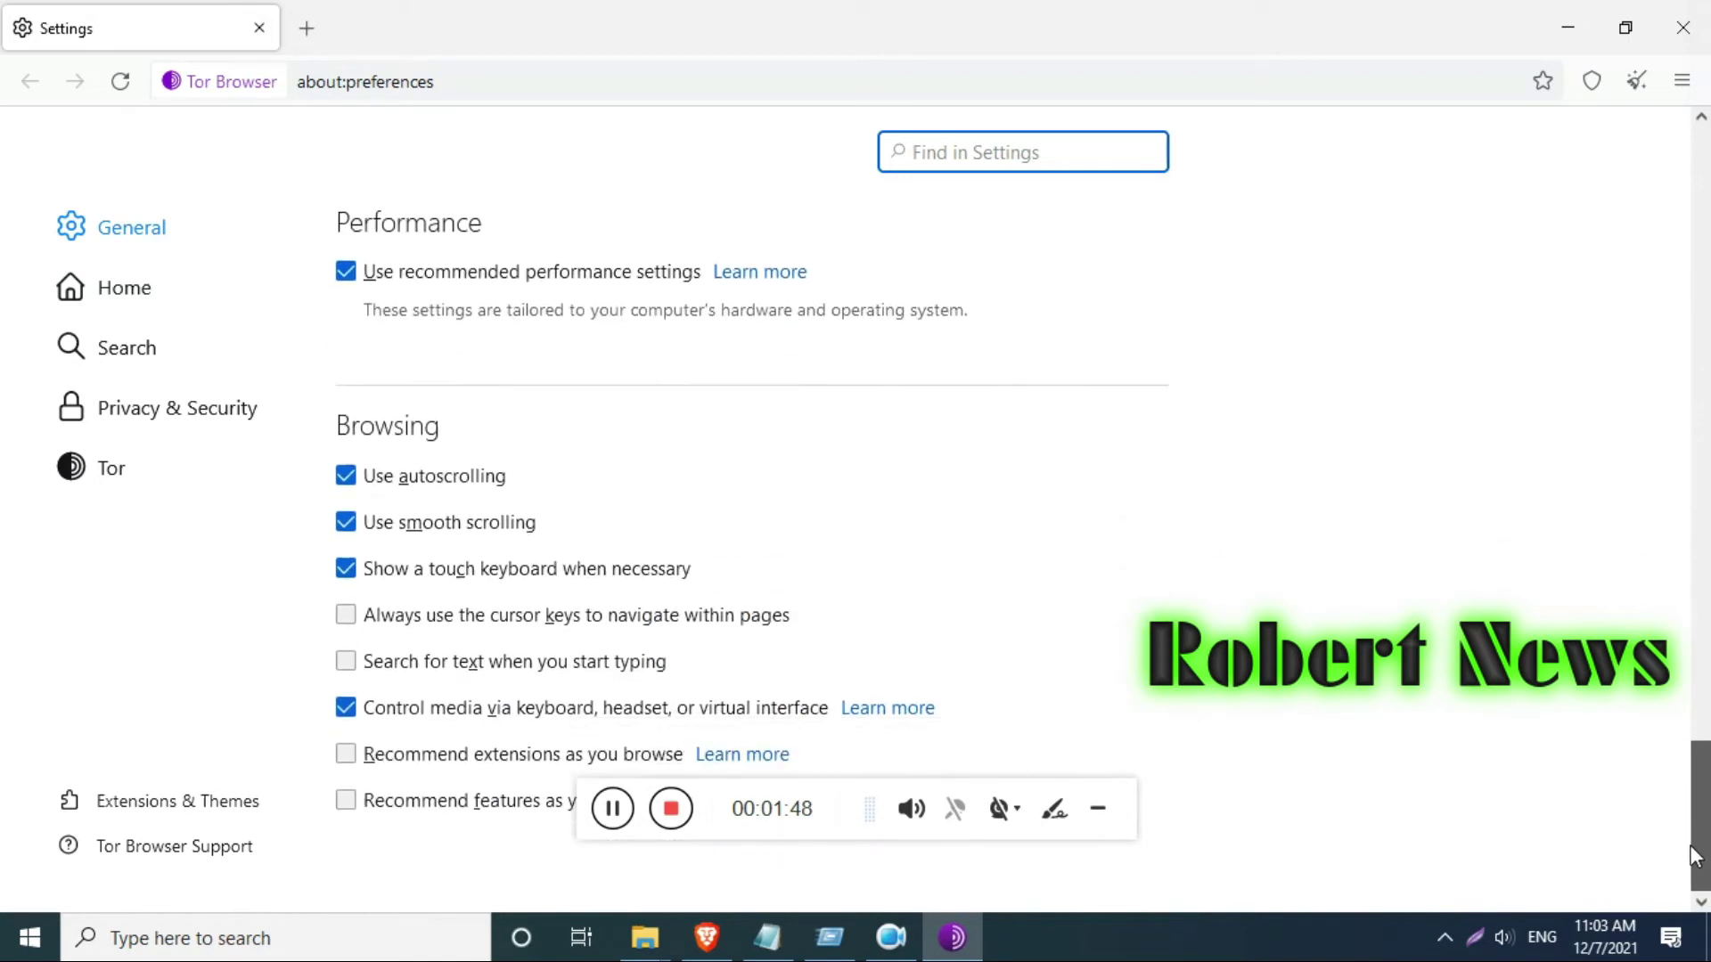
Change the default search engine from DuckDuckGo to Google in Search preferences
left_click(117, 294)
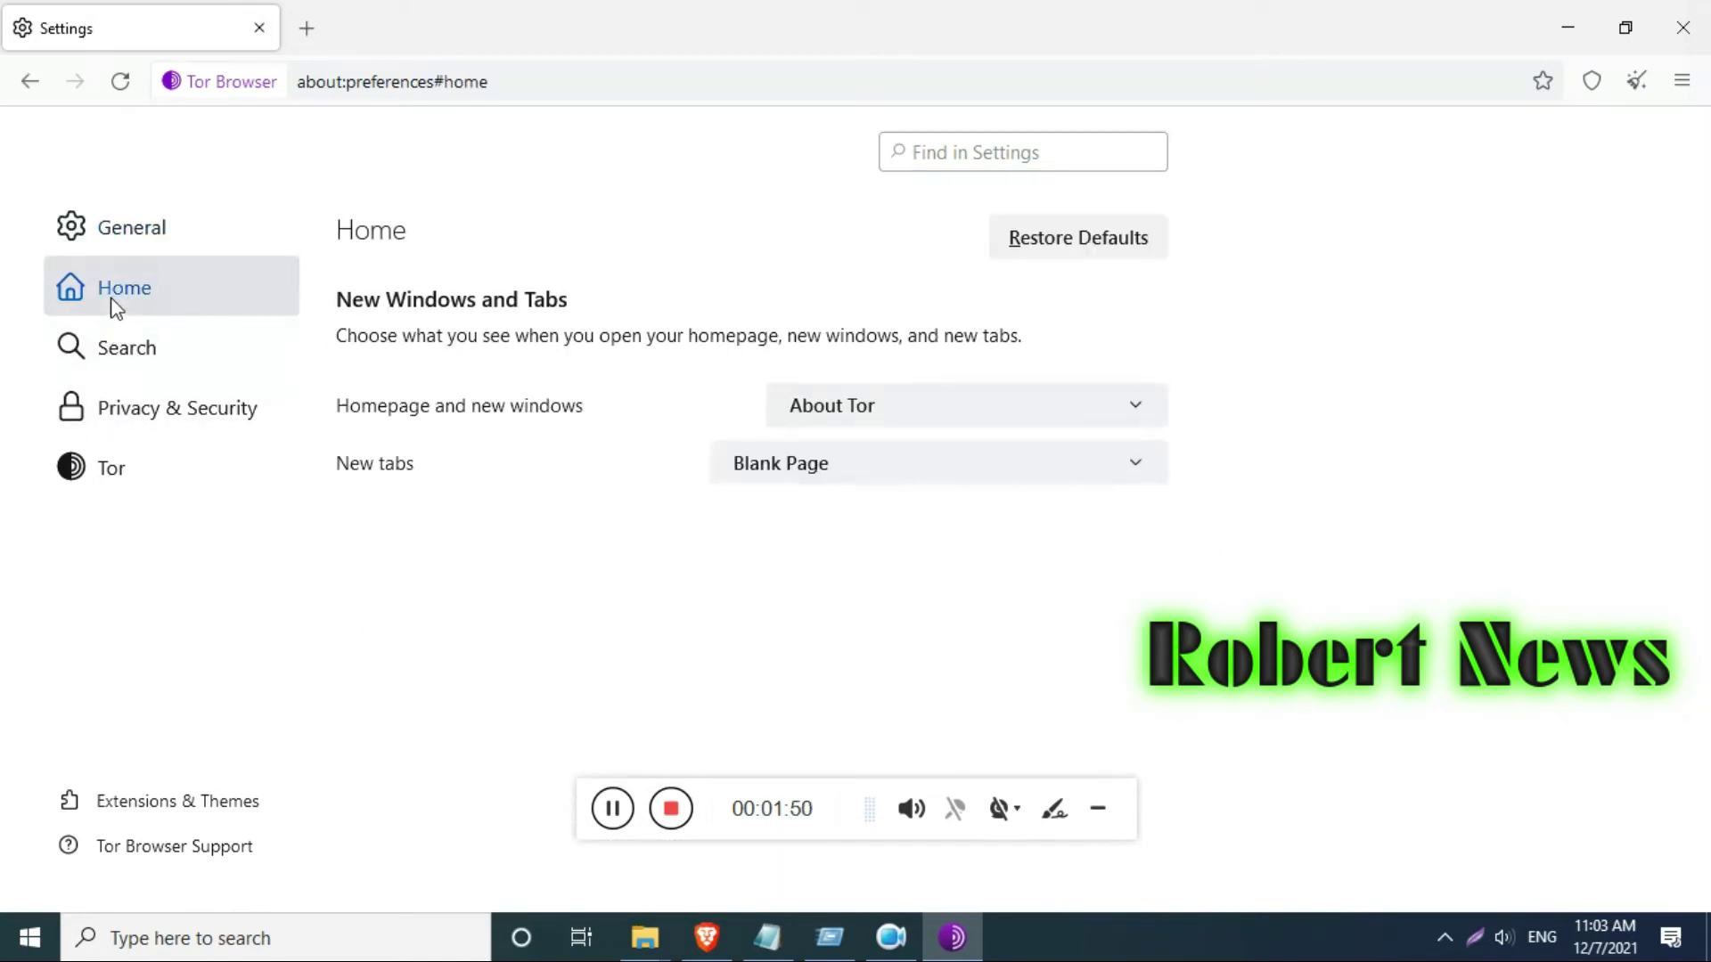
left_click(135, 351)
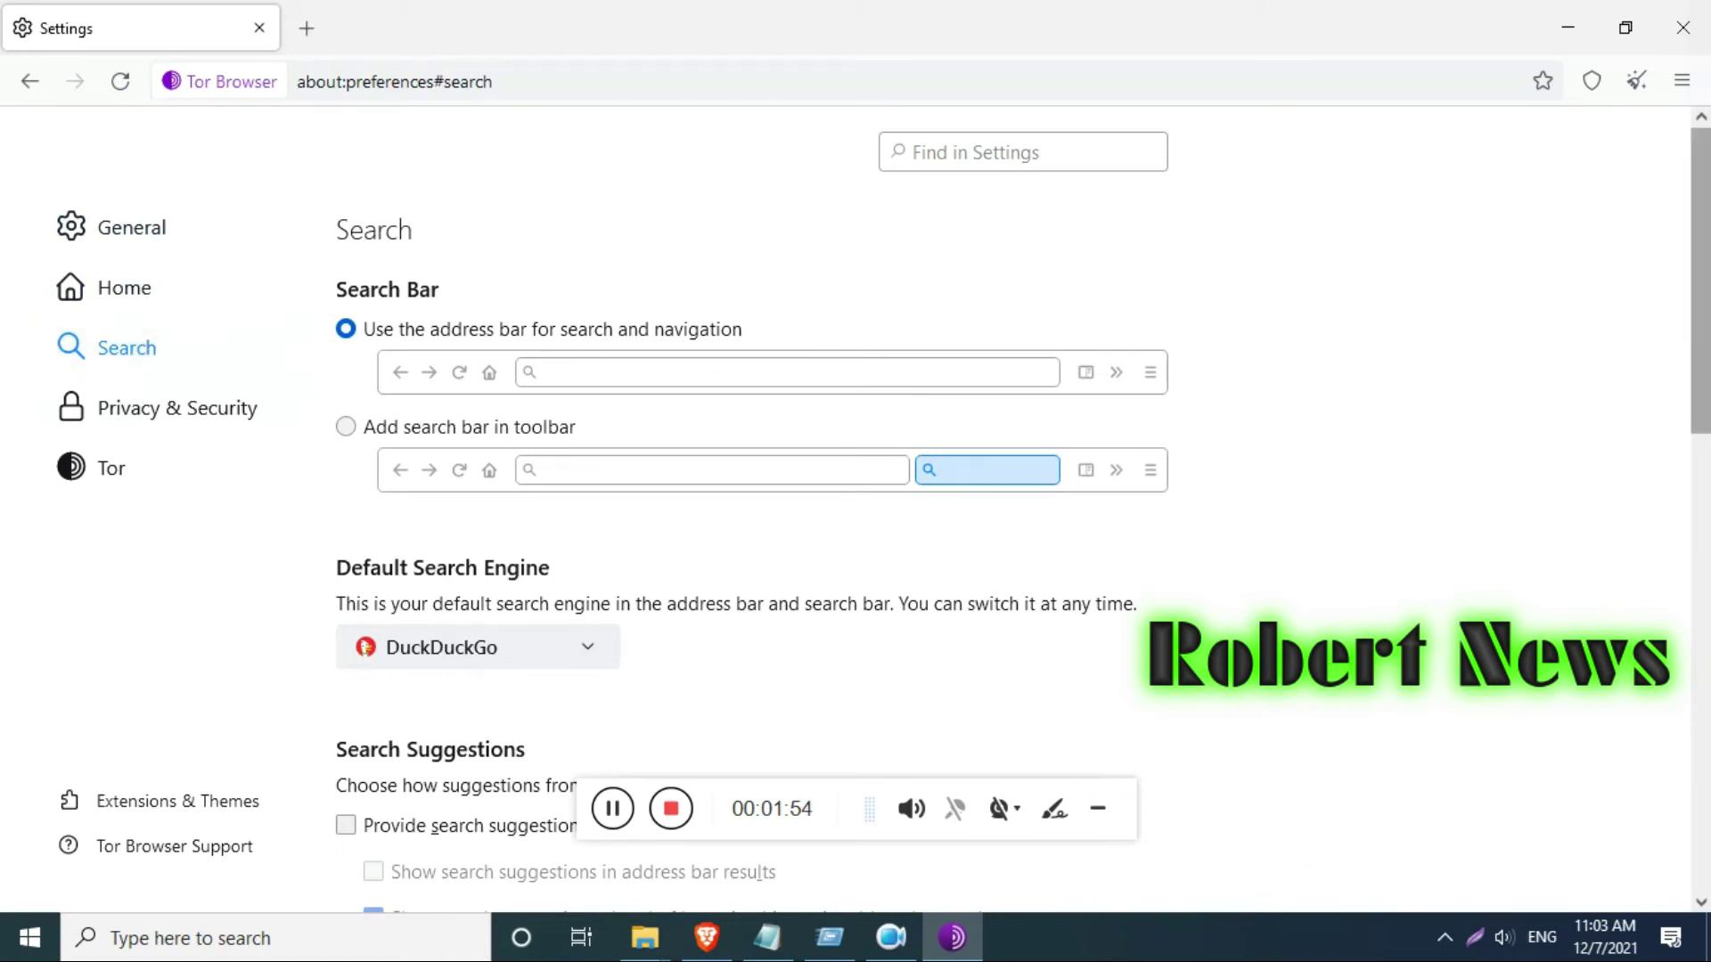
left_click_drag(1700, 281, 1700, 388)
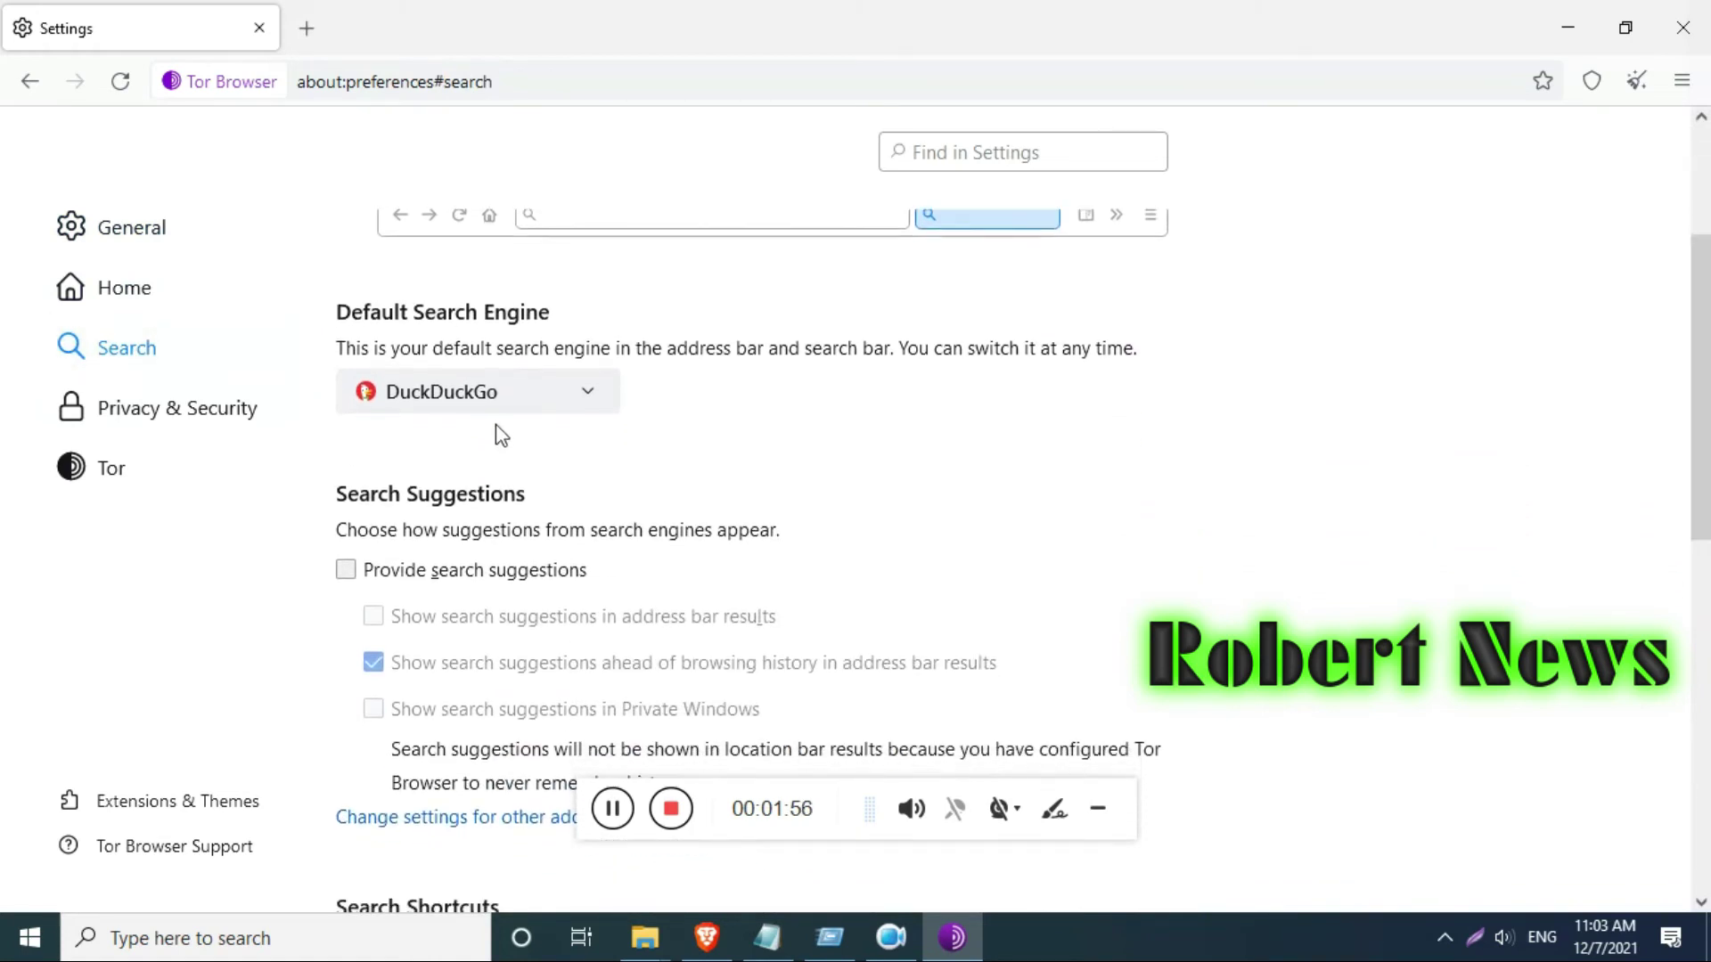
left_click(582, 398)
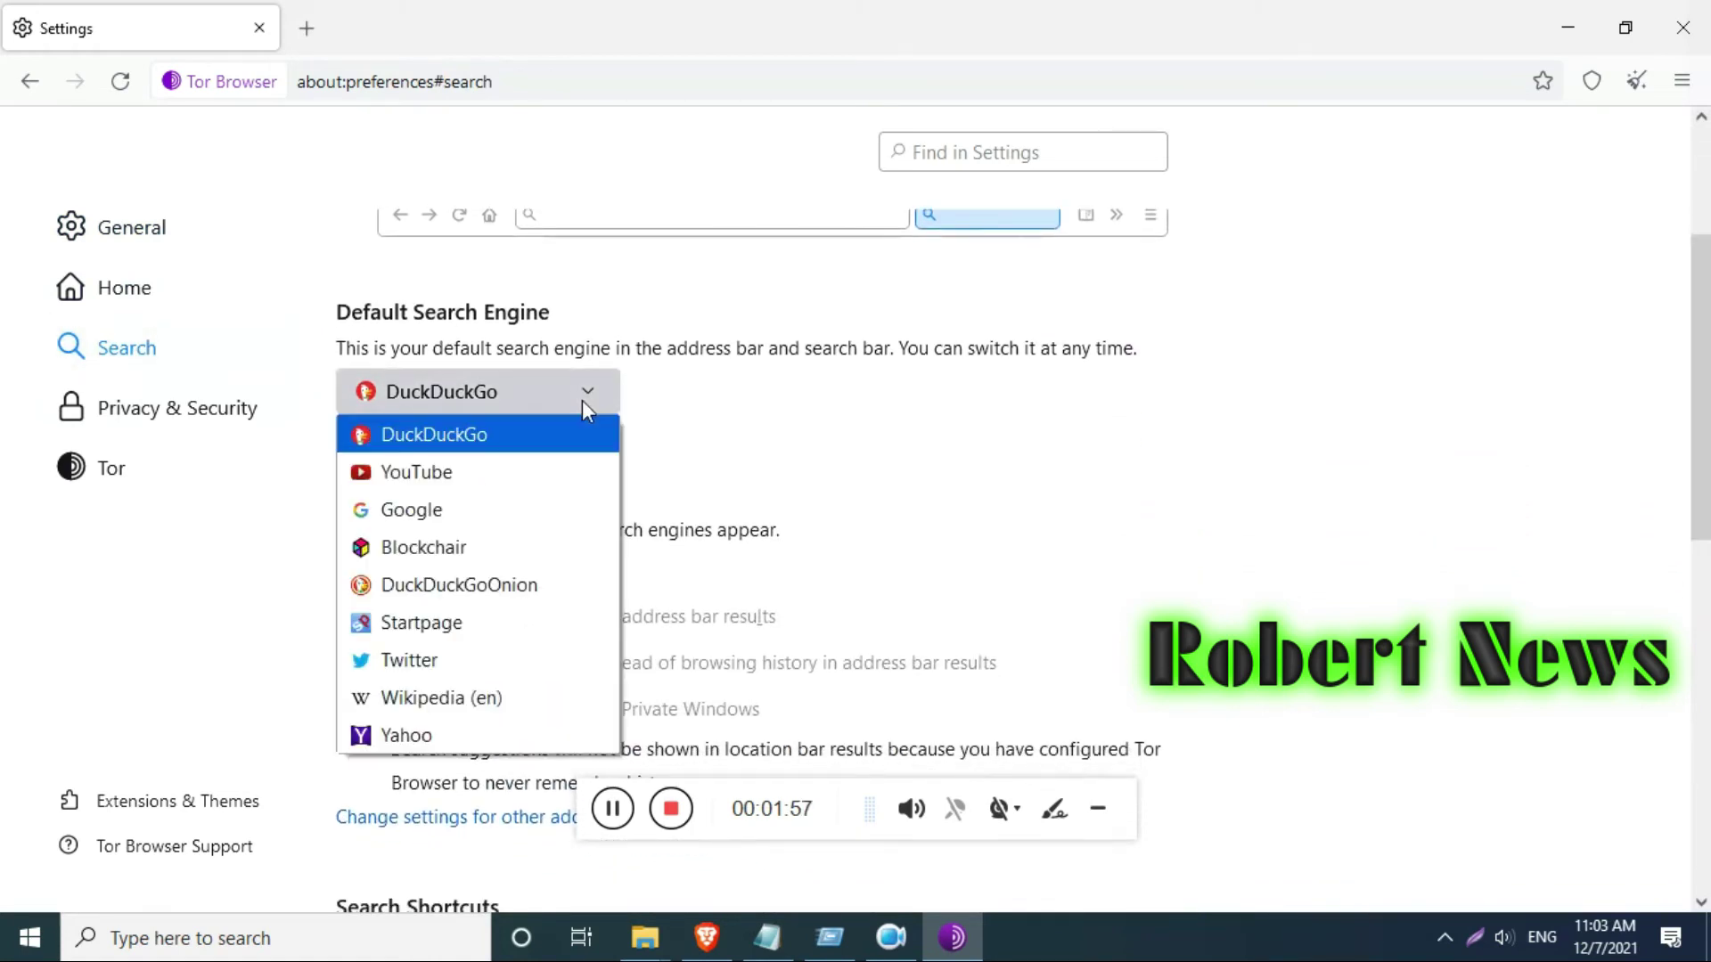
left_click(502, 508)
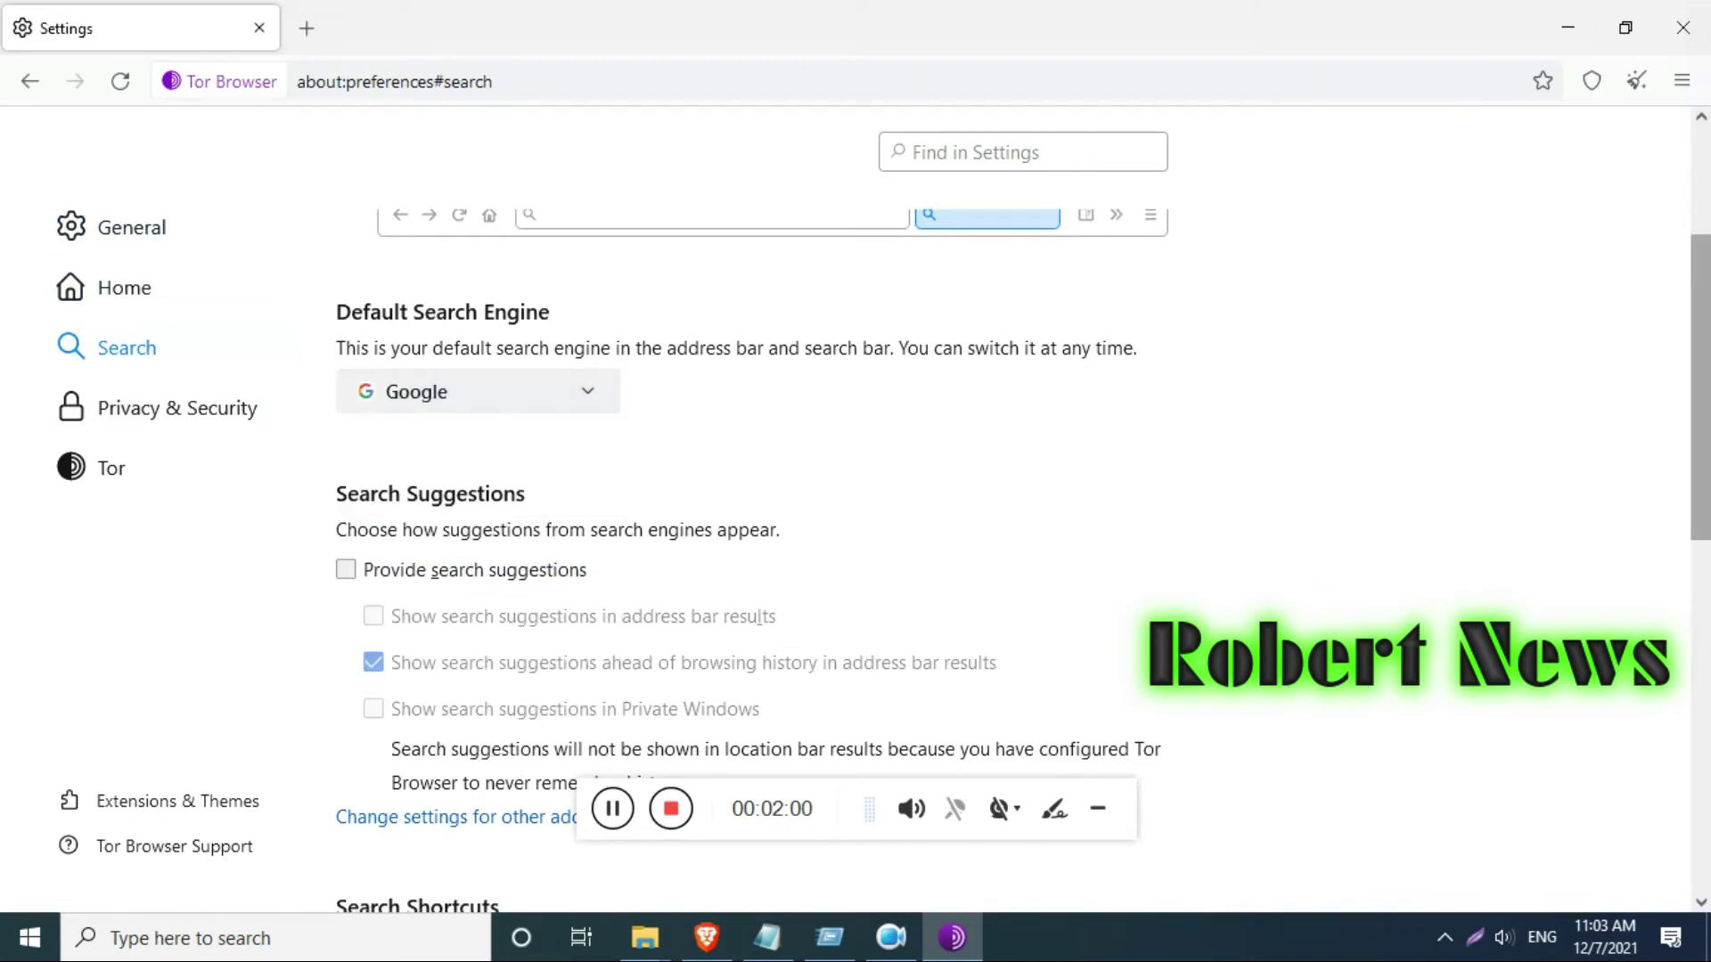
left_click_drag(1701, 402, 1665, 556)
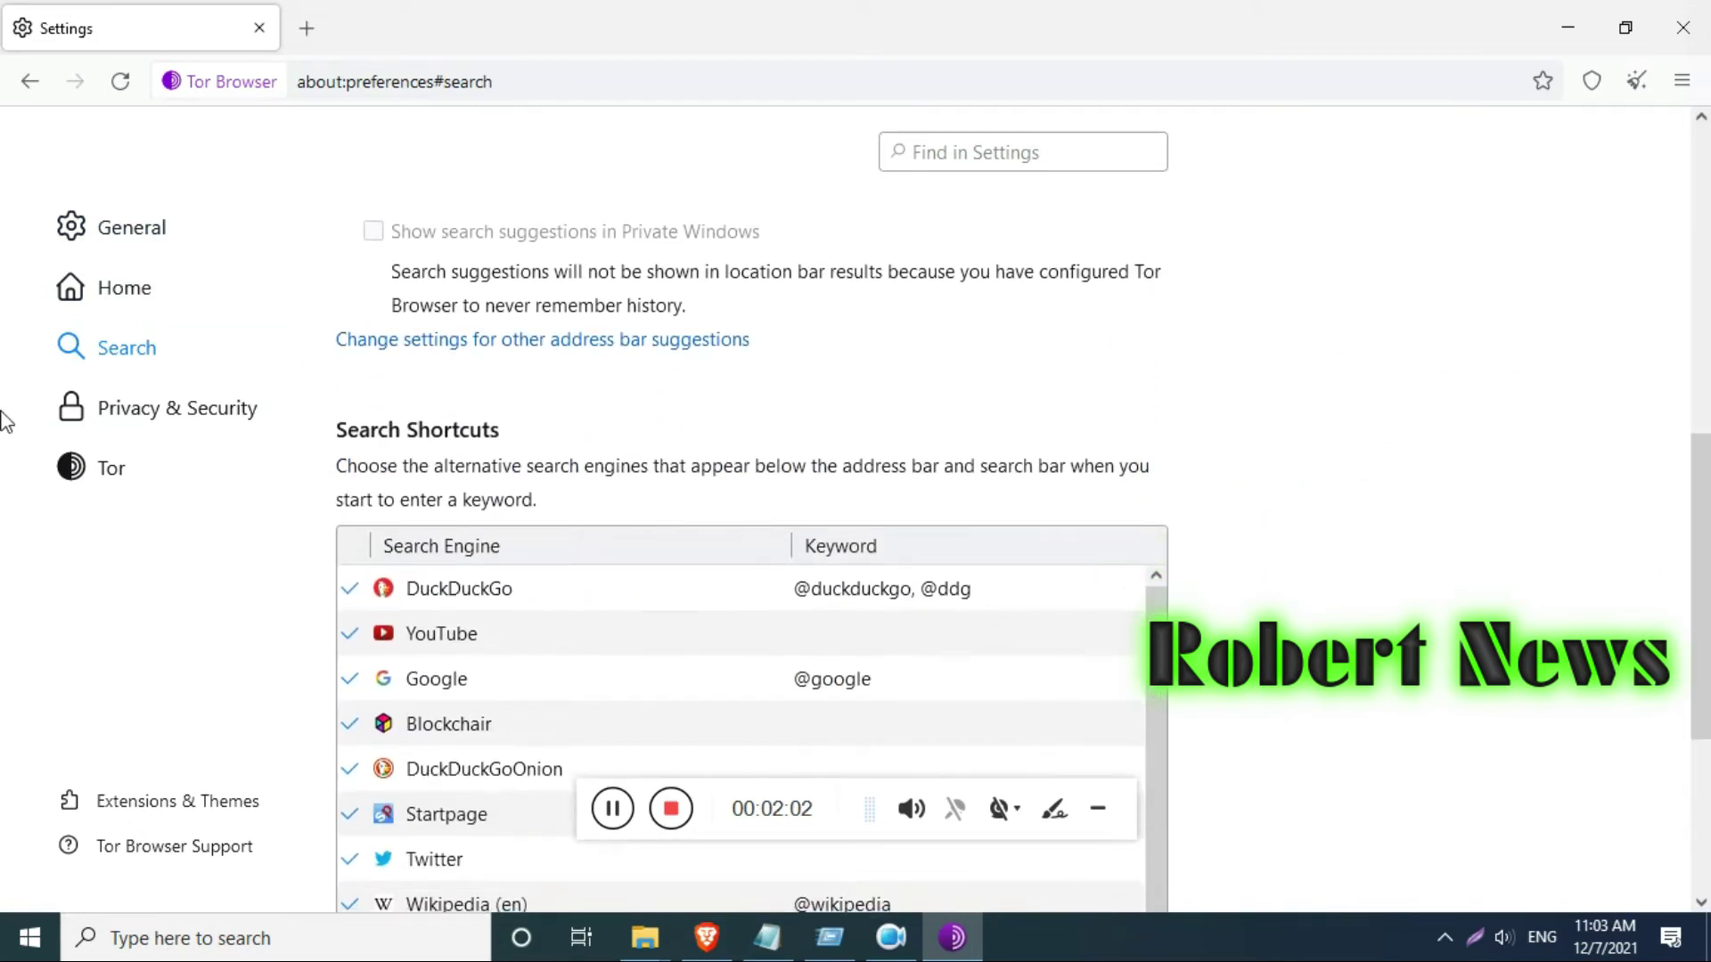
left_click(108, 469)
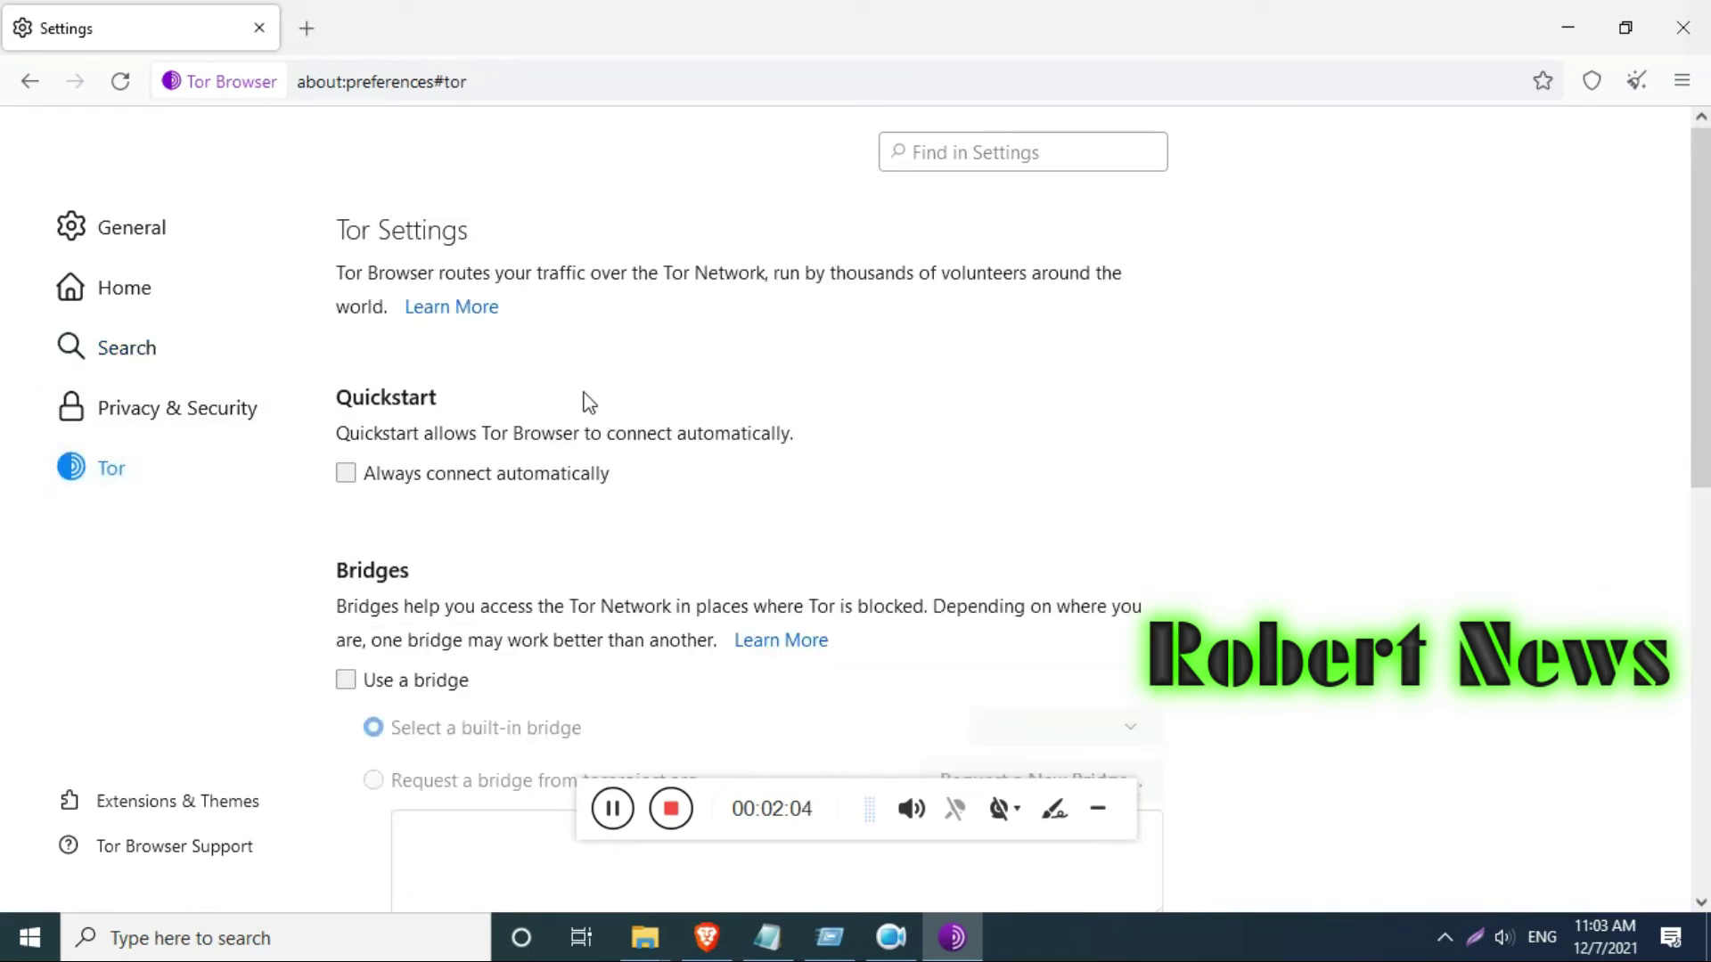
Clear all cookies, site data and cached web content in Privacy & Security
left_click(196, 413)
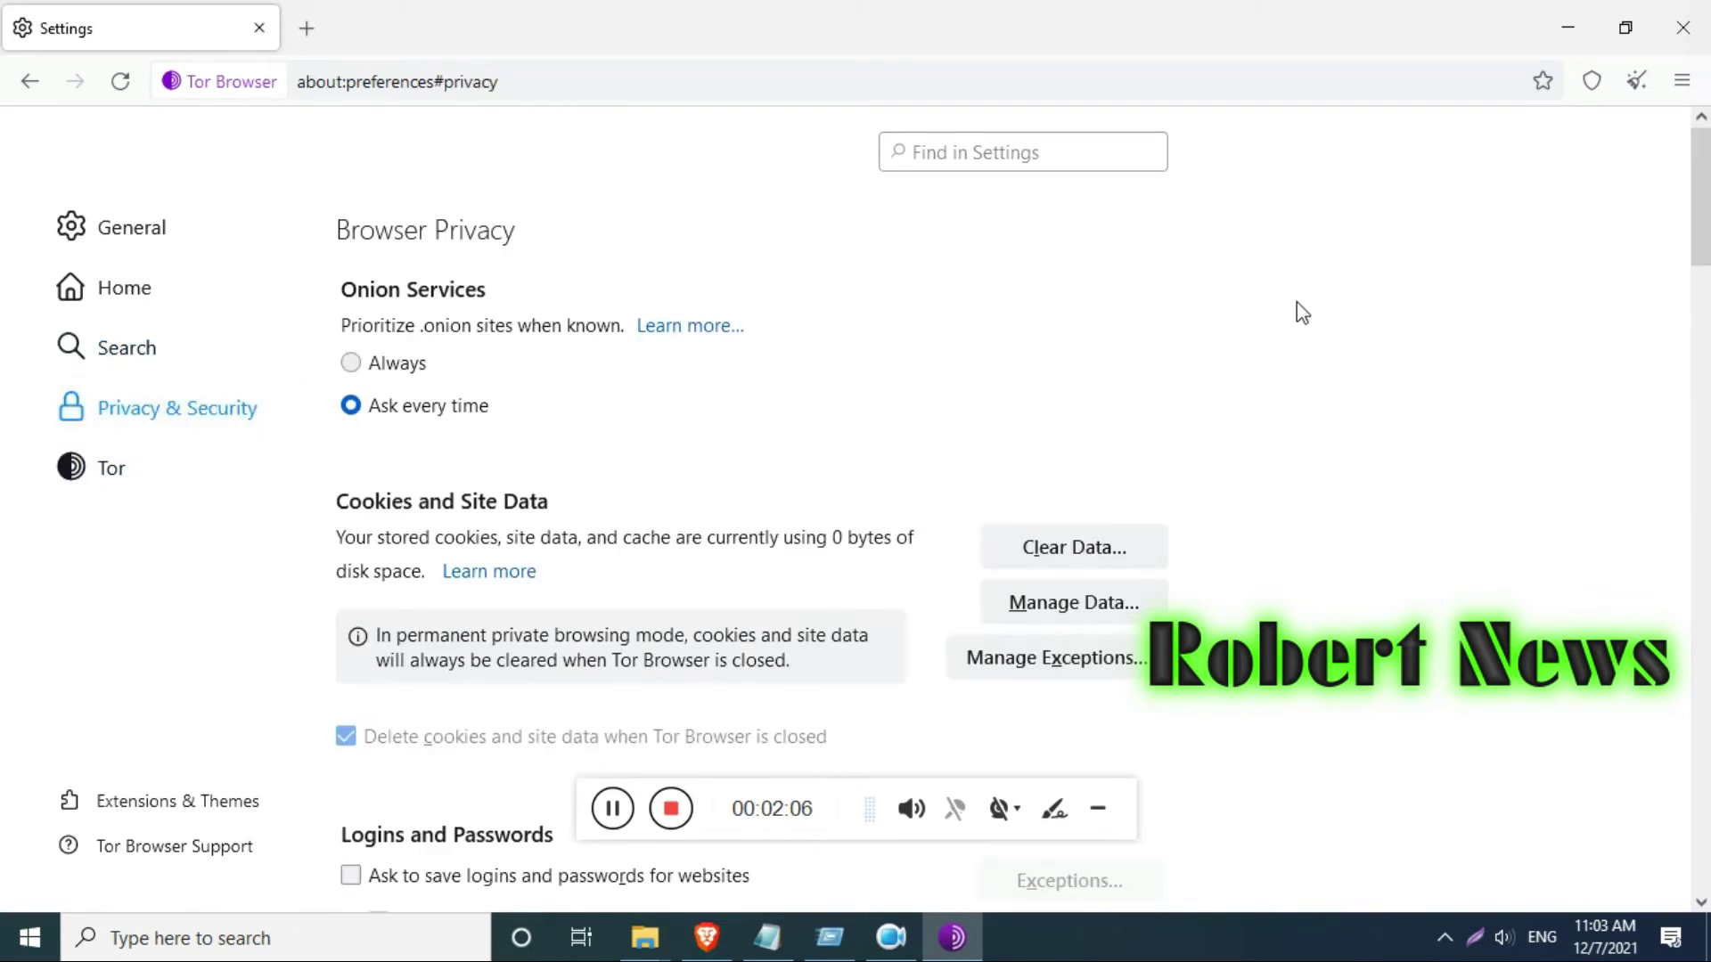
left_click_drag(1701, 187, 1700, 213)
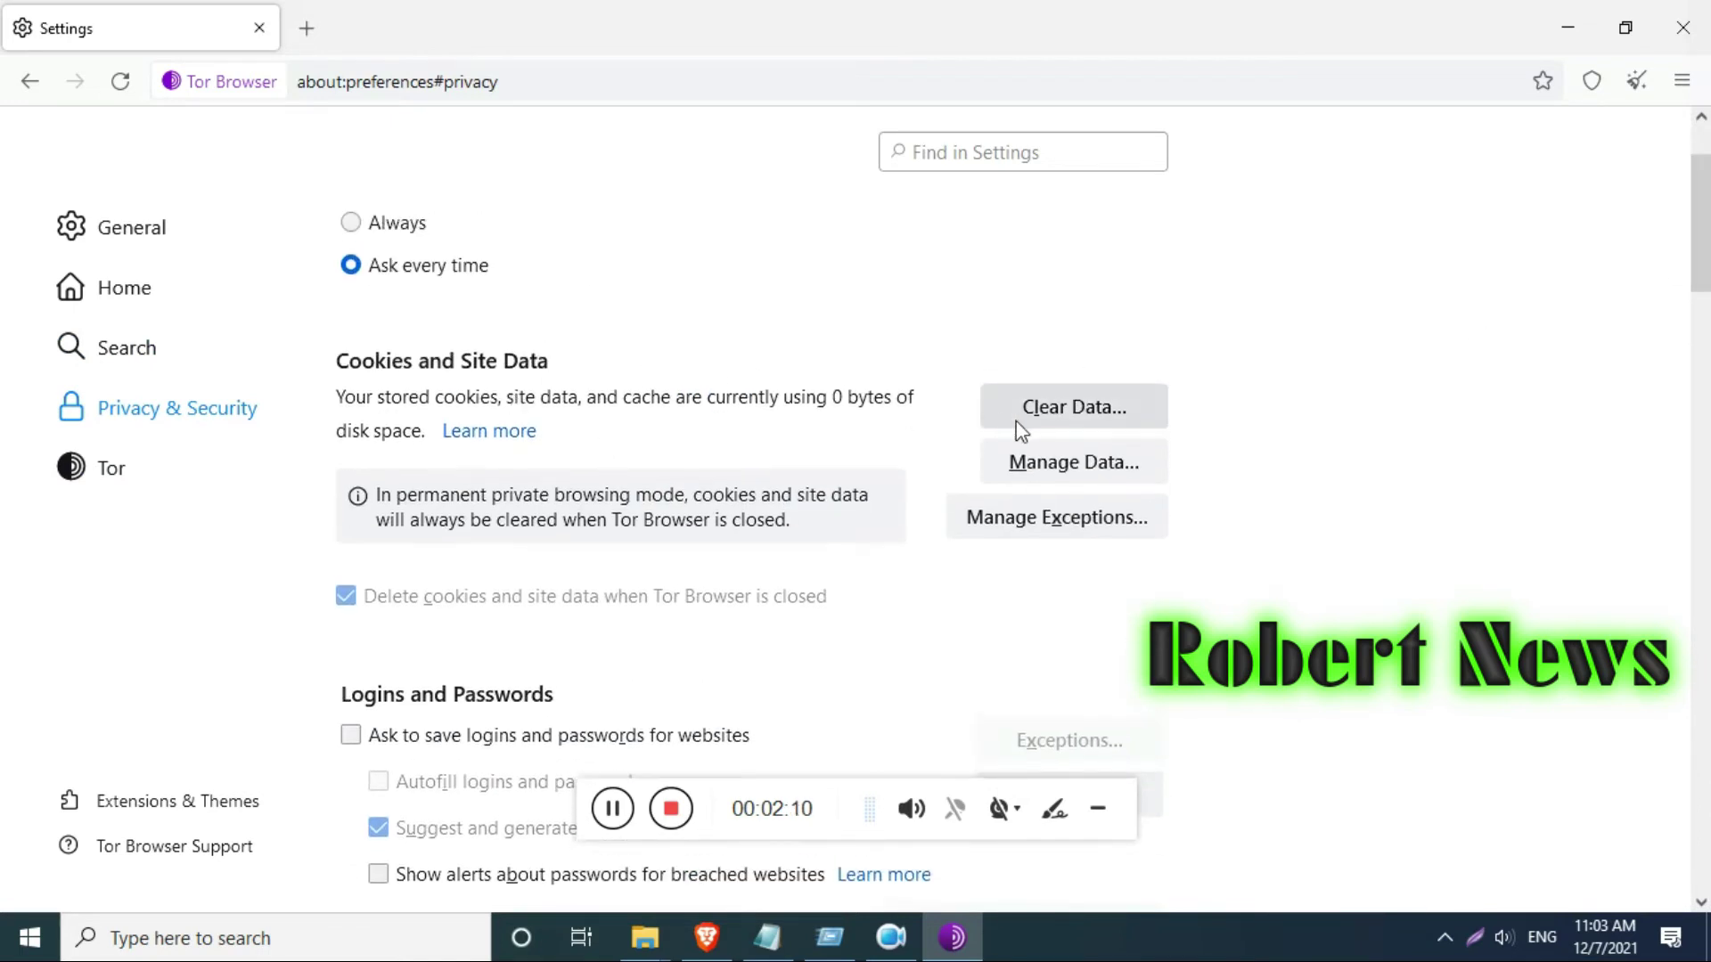
left_click(1050, 409)
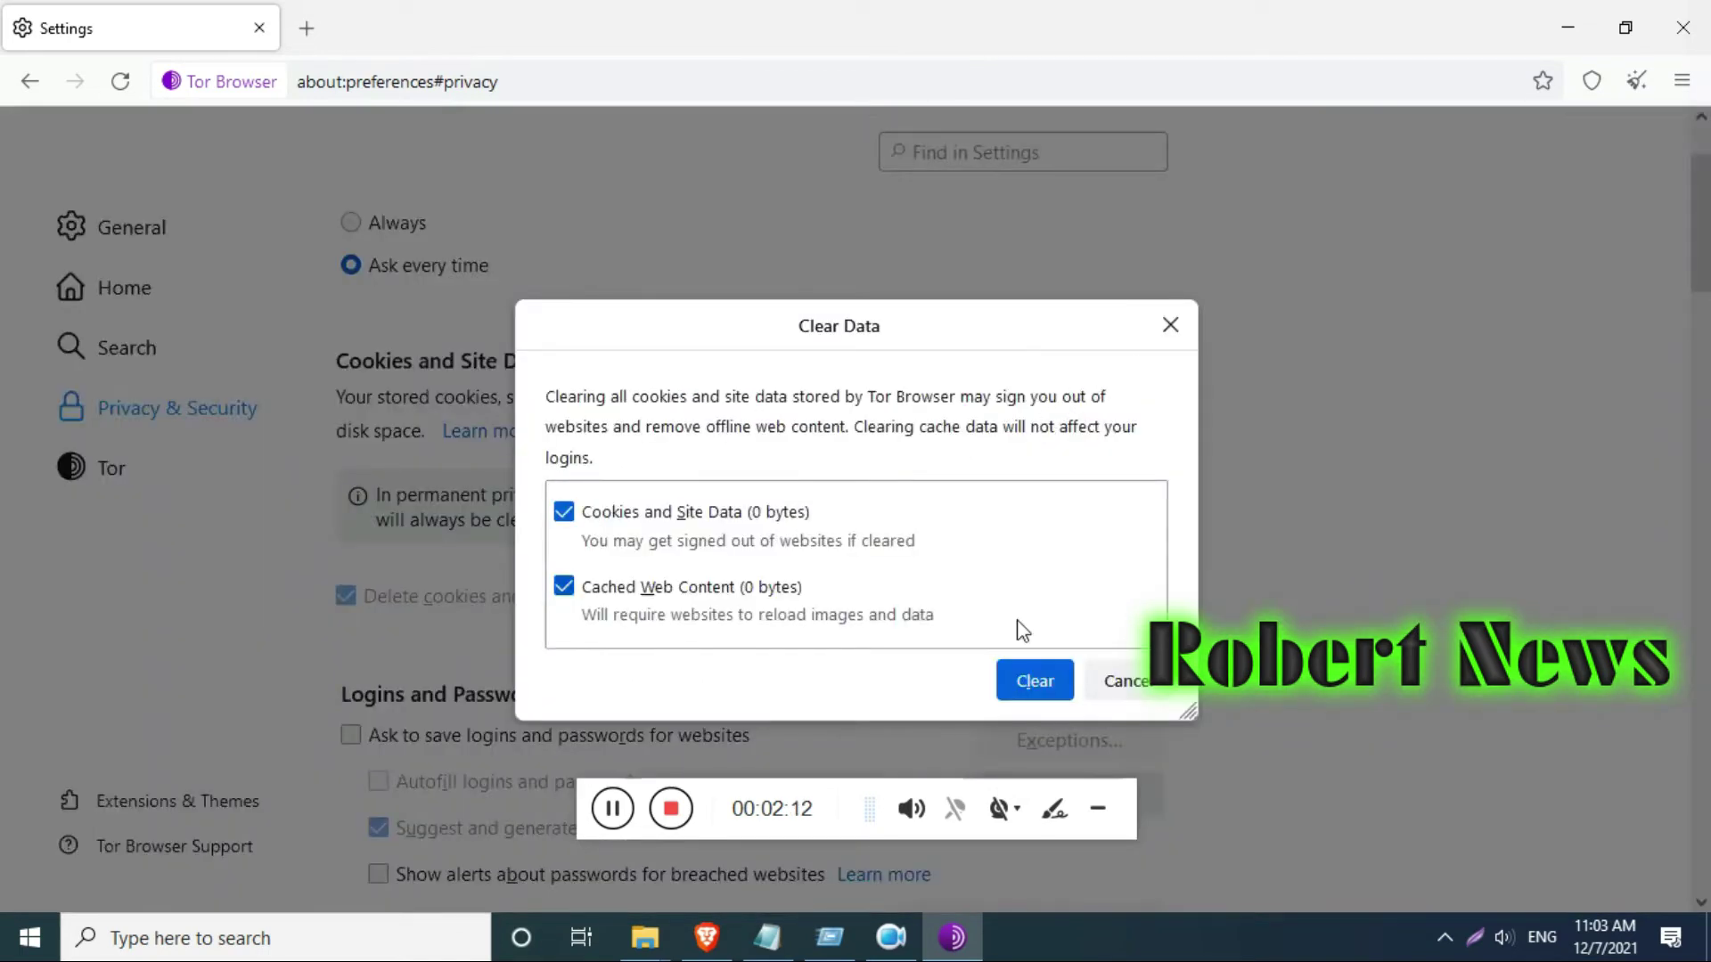
left_click(1017, 678)
left_click(1056, 491)
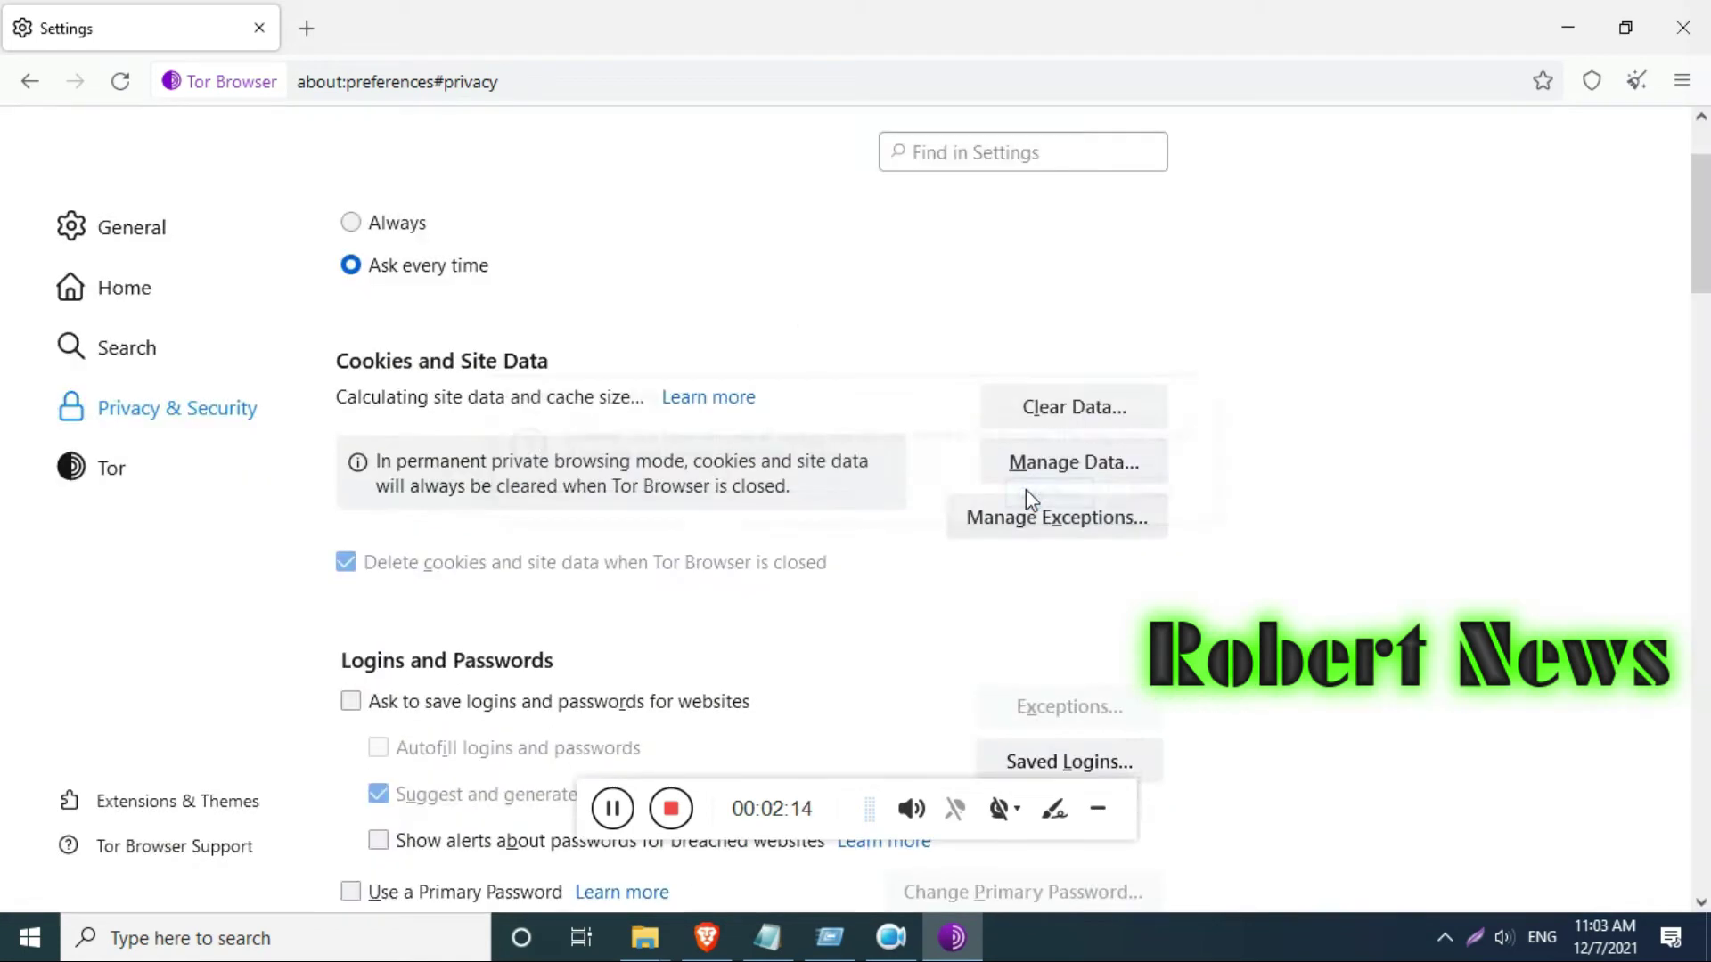
Review sites in Manage Data, then toggle asking to save logins on and back off
left_click(1040, 461)
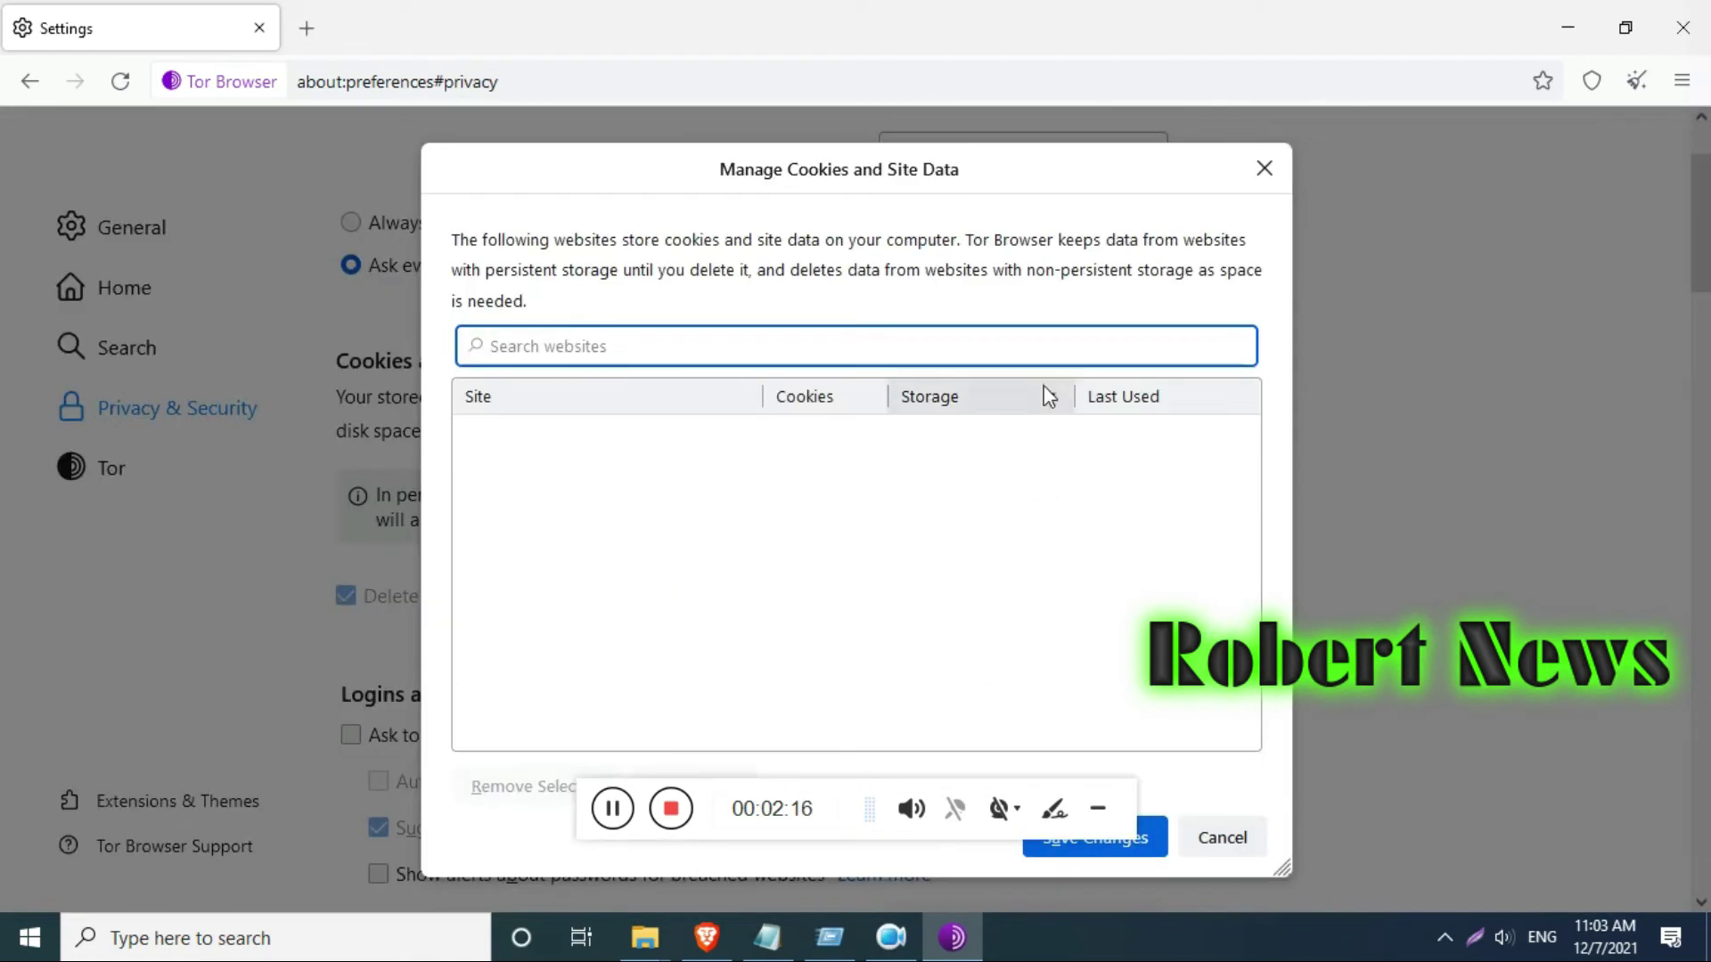
left_click(1266, 170)
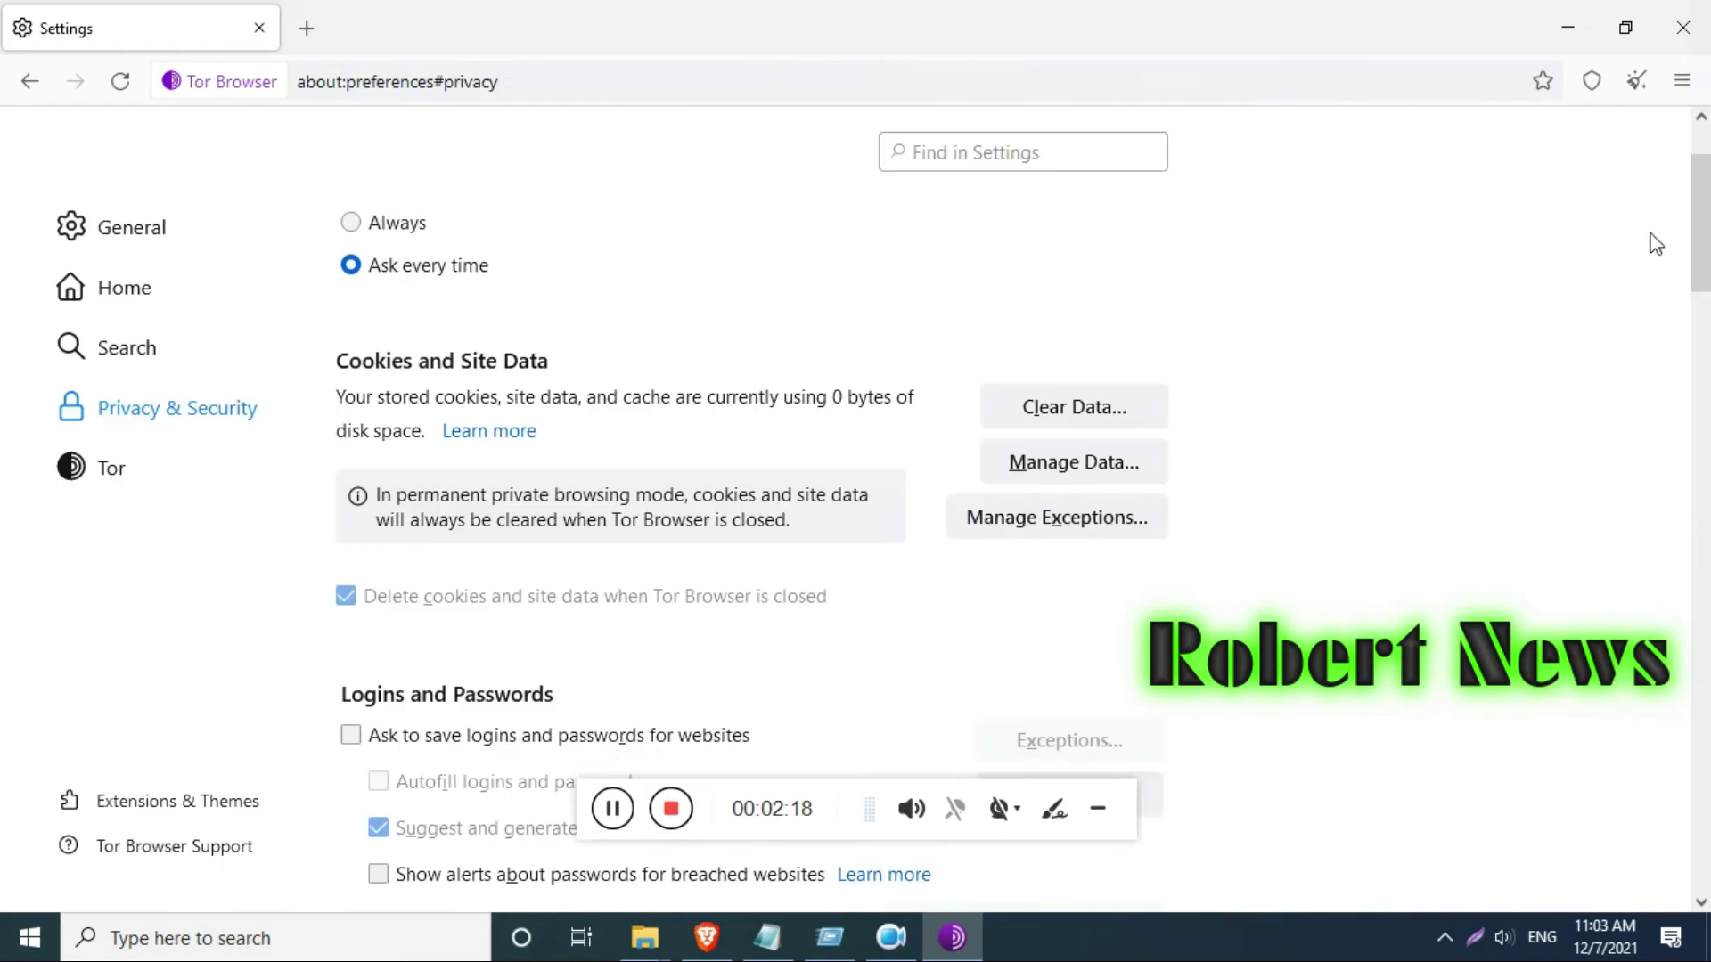
left_click_drag(1700, 220, 1701, 314)
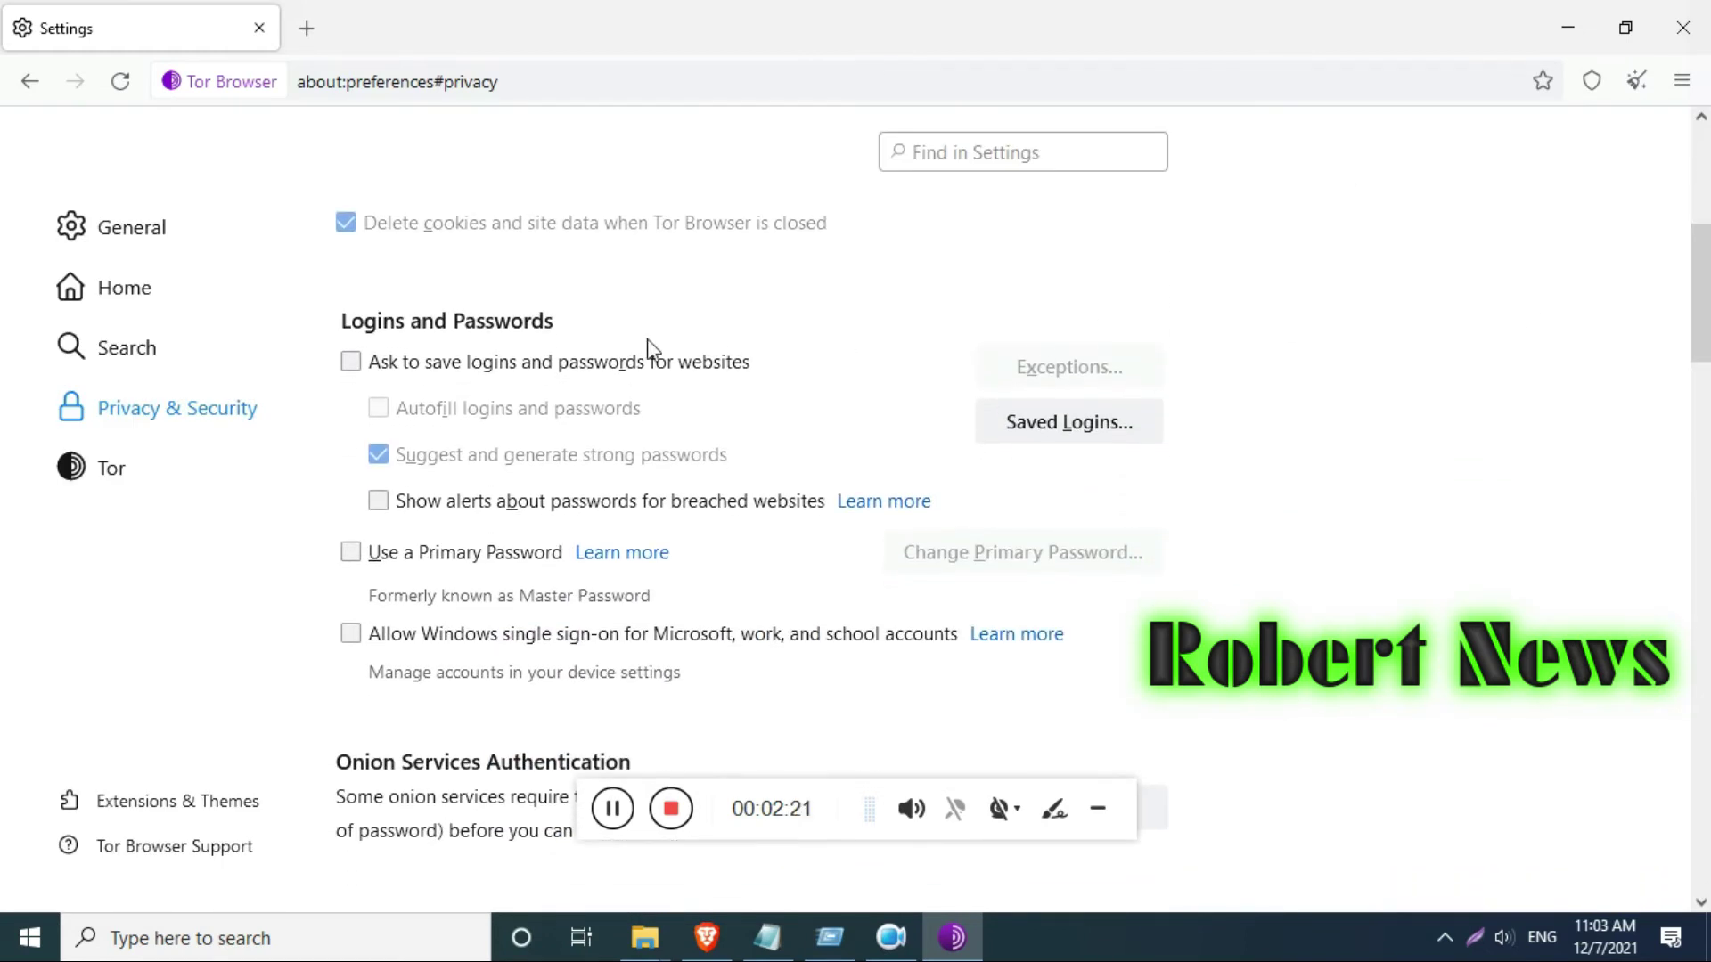
left_click(604, 364)
left_click(604, 364)
mouse_move(1700, 294)
left_mouse_down()
mouse_move(1701, 829)
mouse_move(1701, 134)
left_mouse_up()
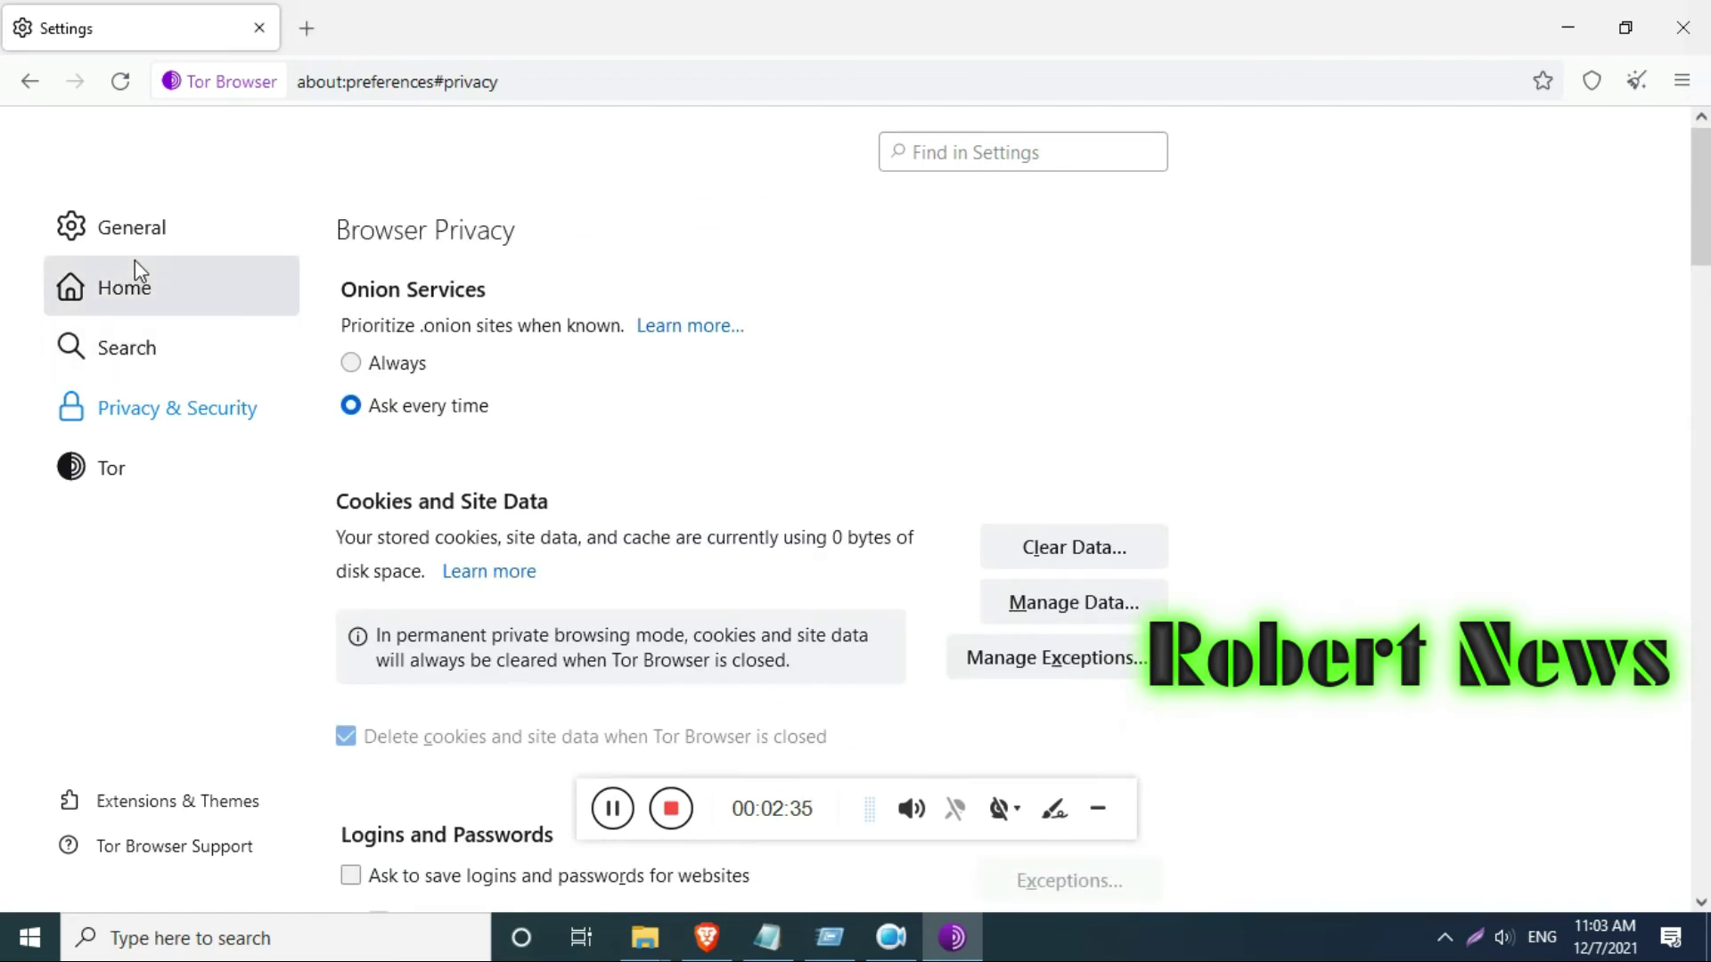
Reset to a New Identity, confirm the restart, and maximize the reopened window
left_click(129, 225)
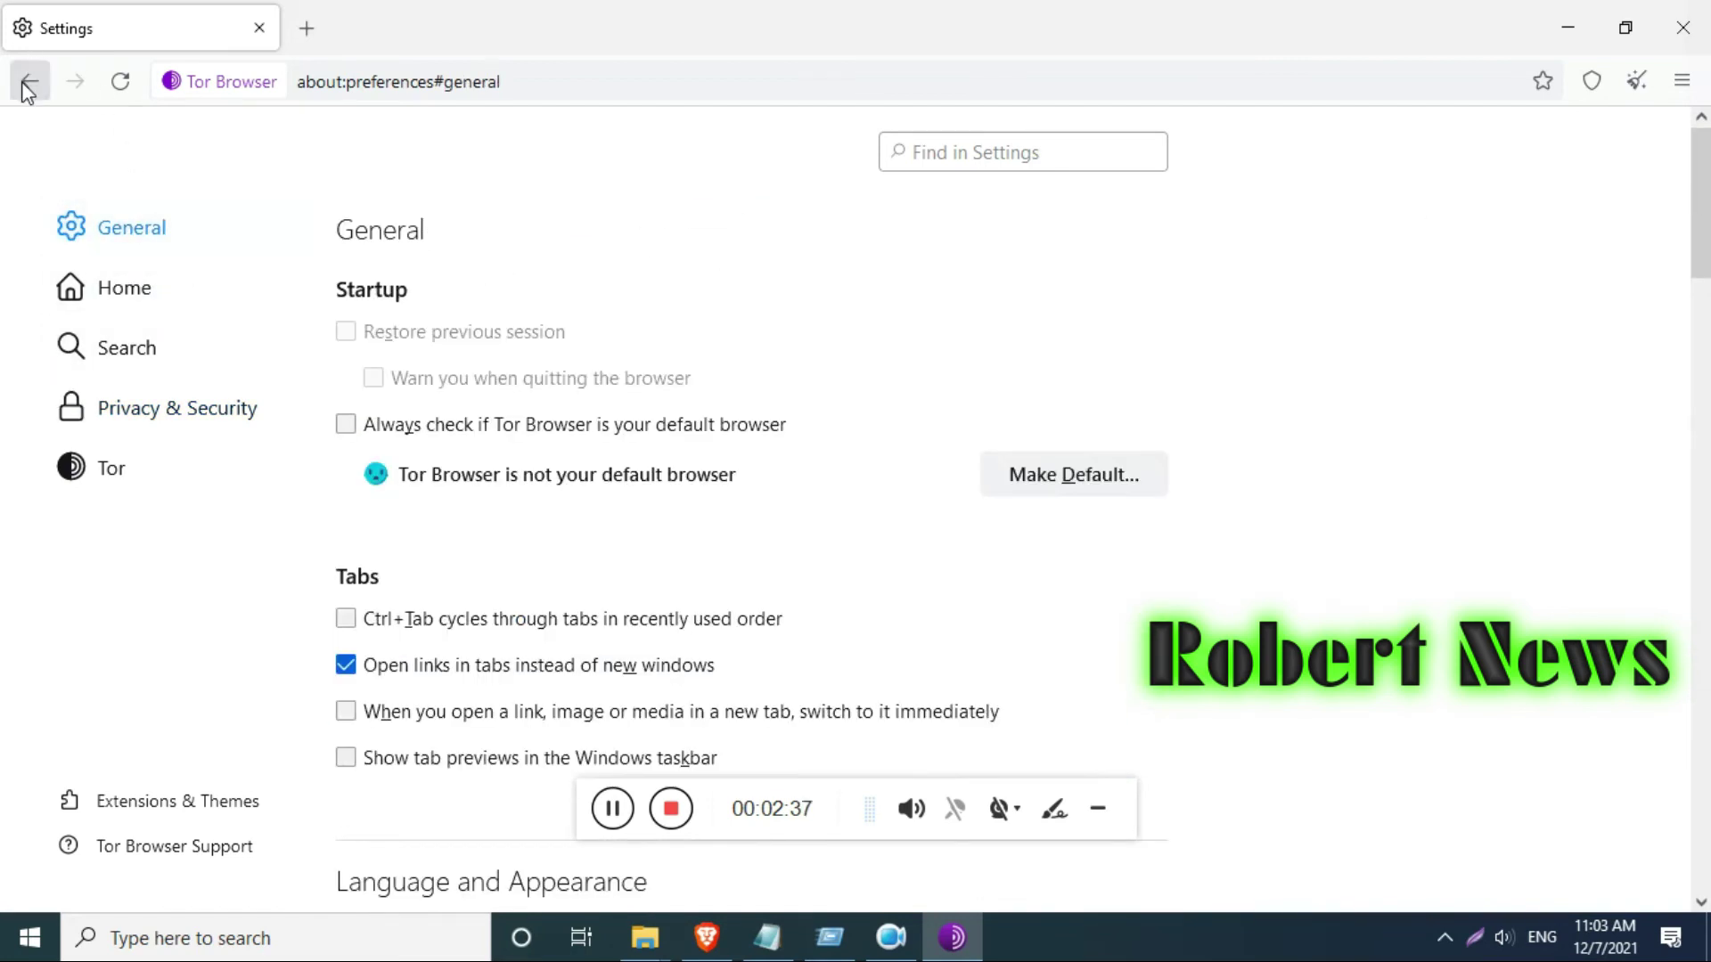
left_click(532, 82)
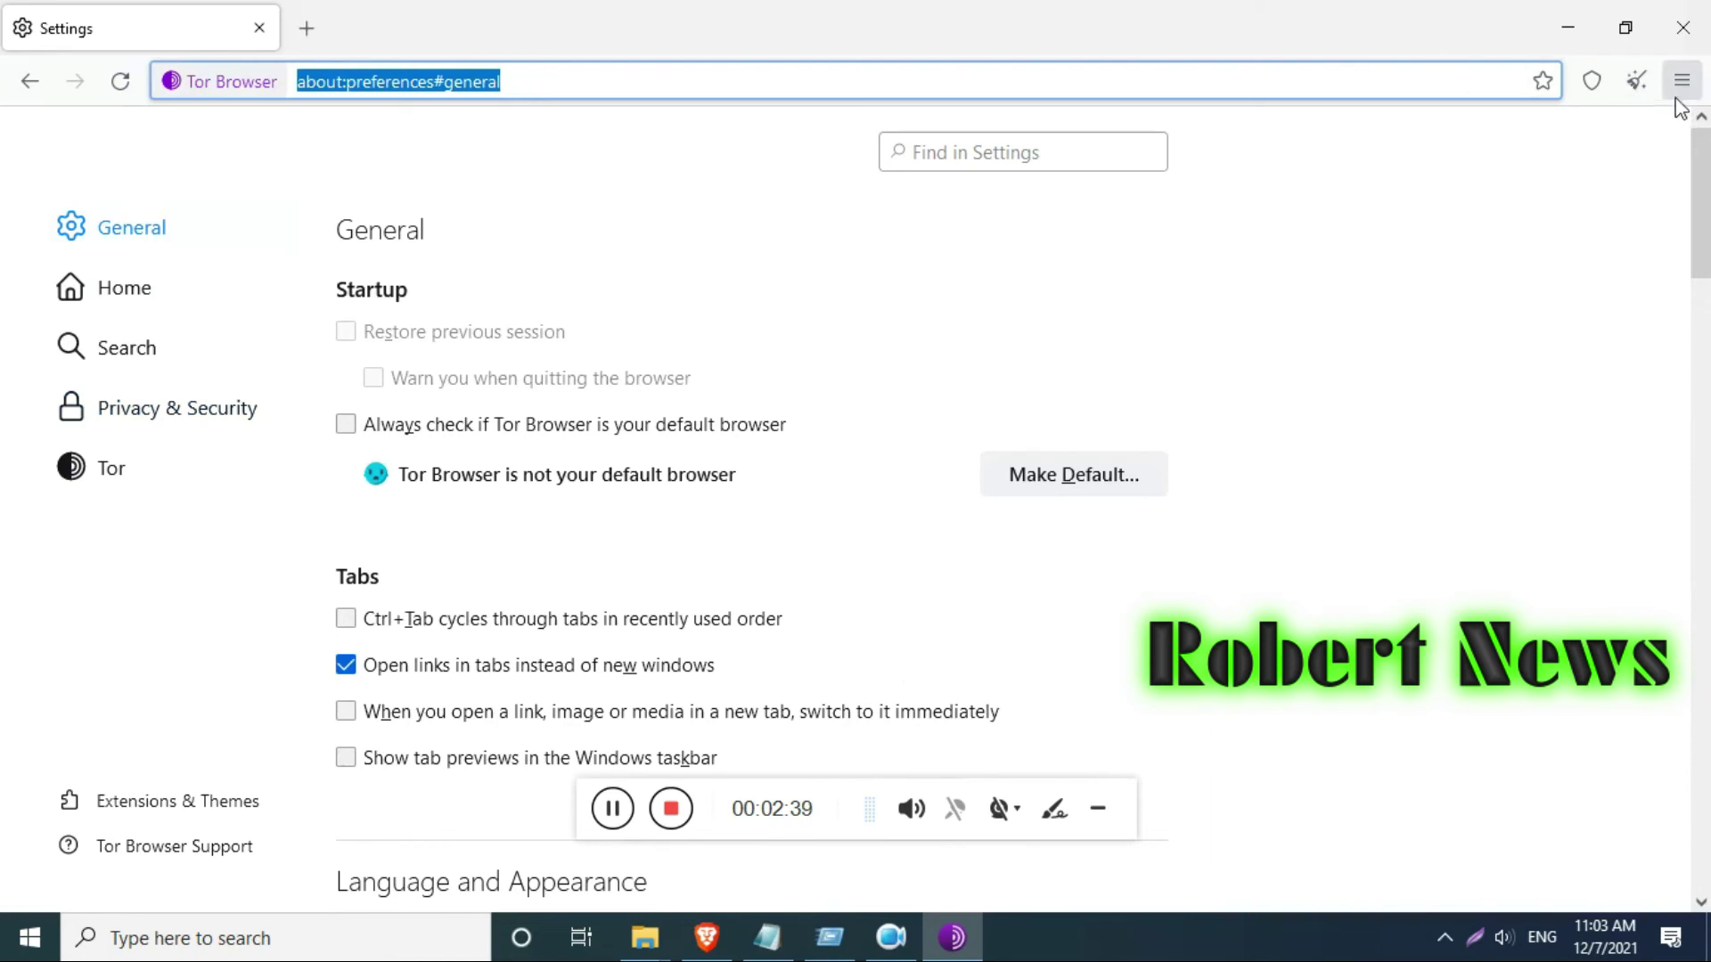
left_click(1634, 83)
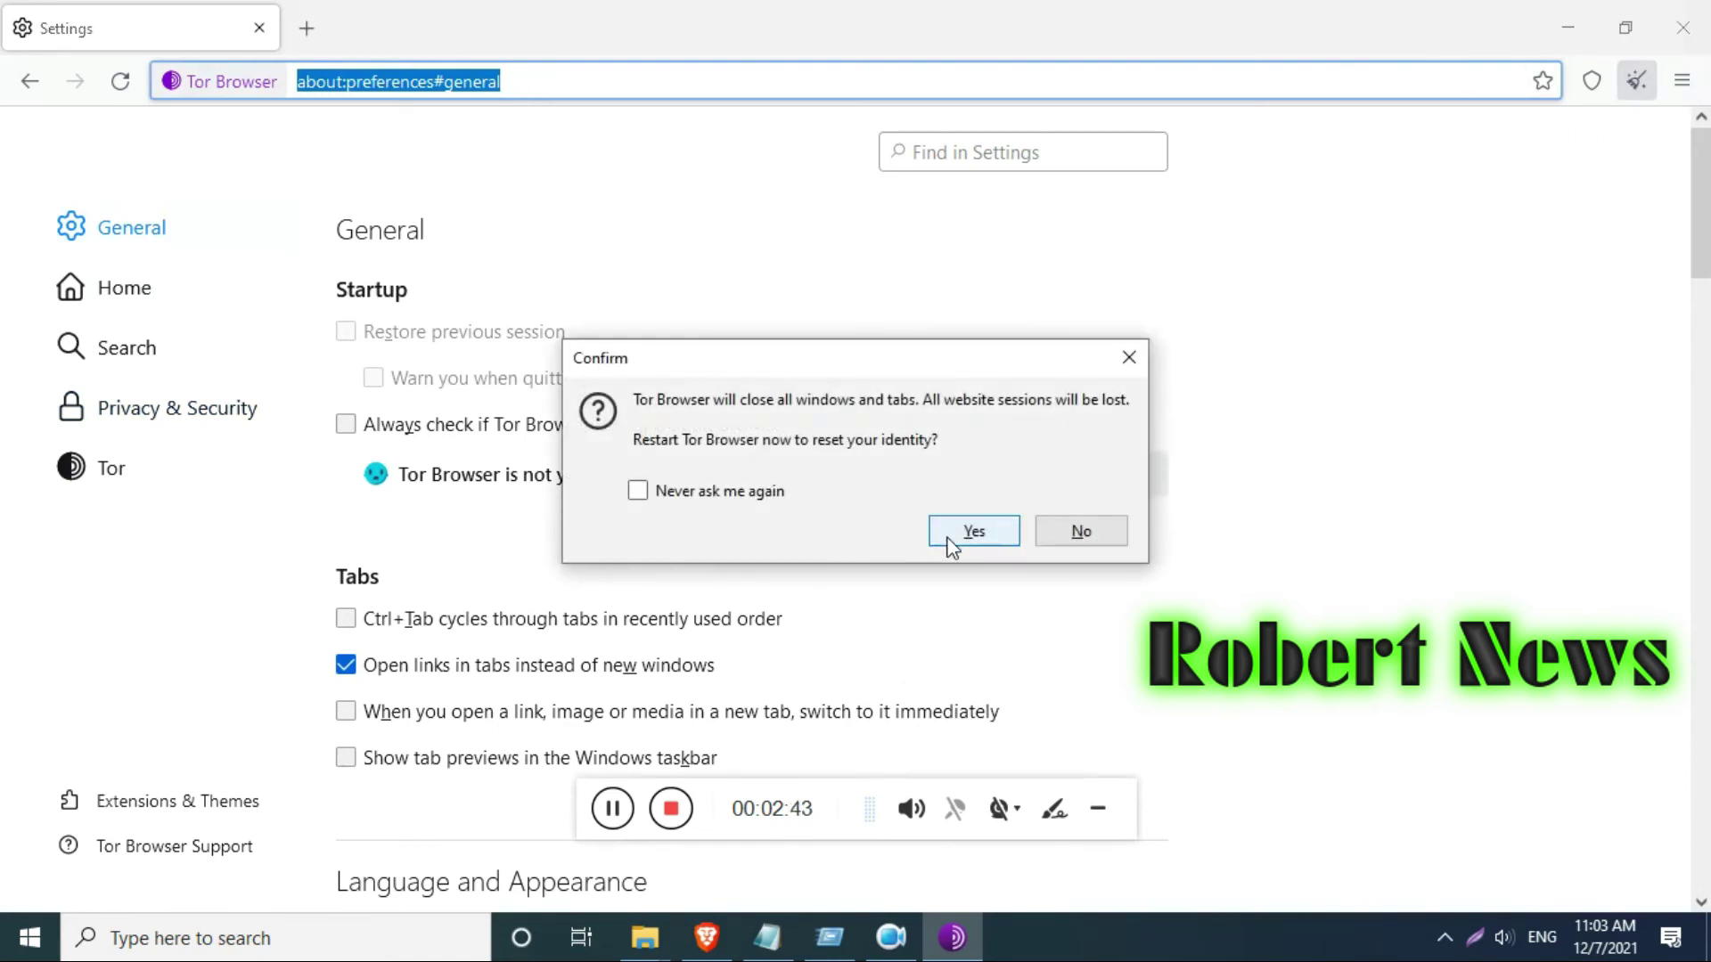
left_click(973, 531)
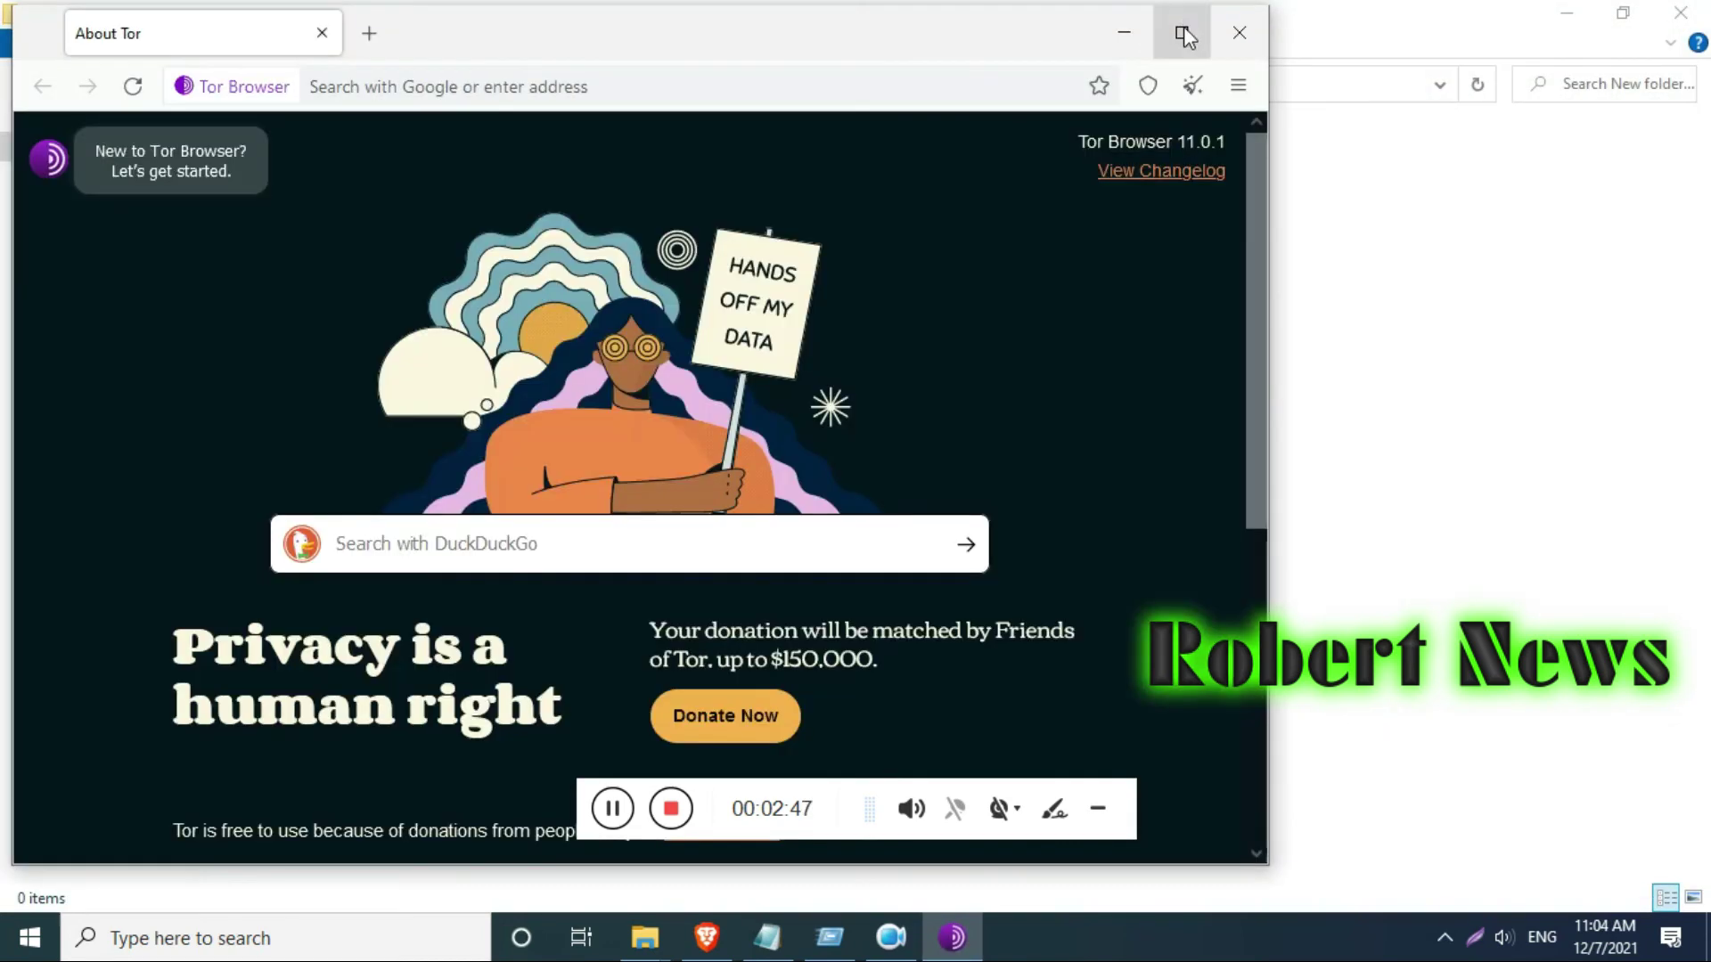
left_click(1180, 30)
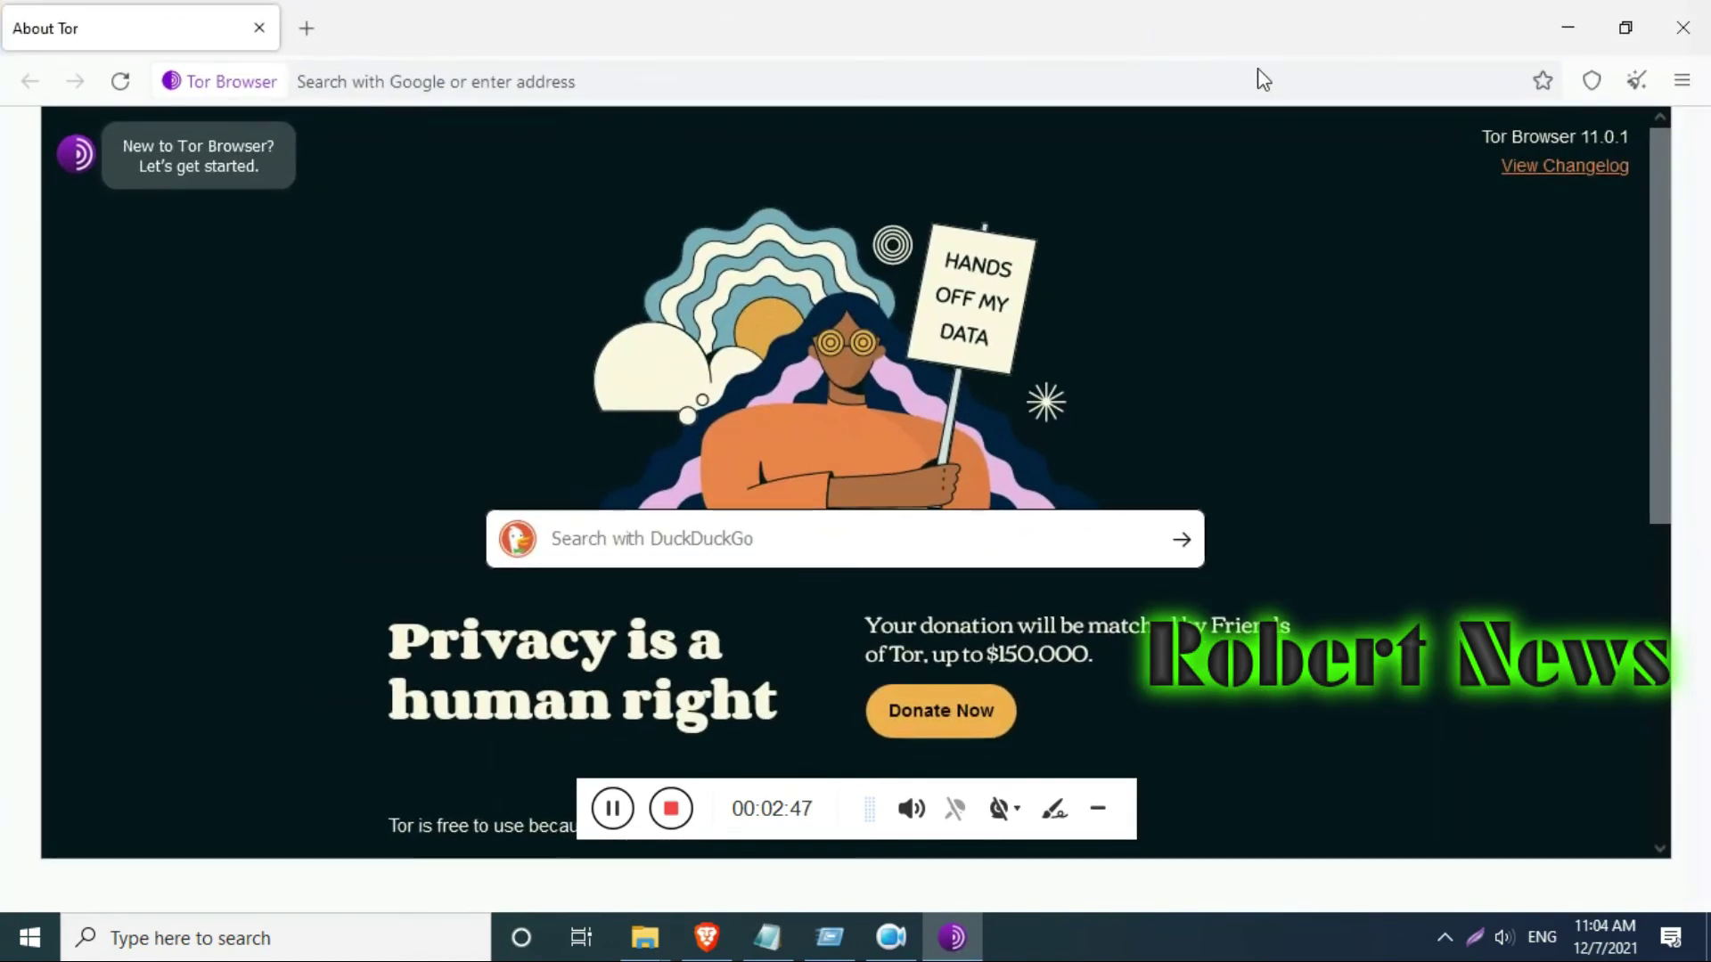
Open the Security Level settings from the shield icon and bookmark that page
left_click(1591, 82)
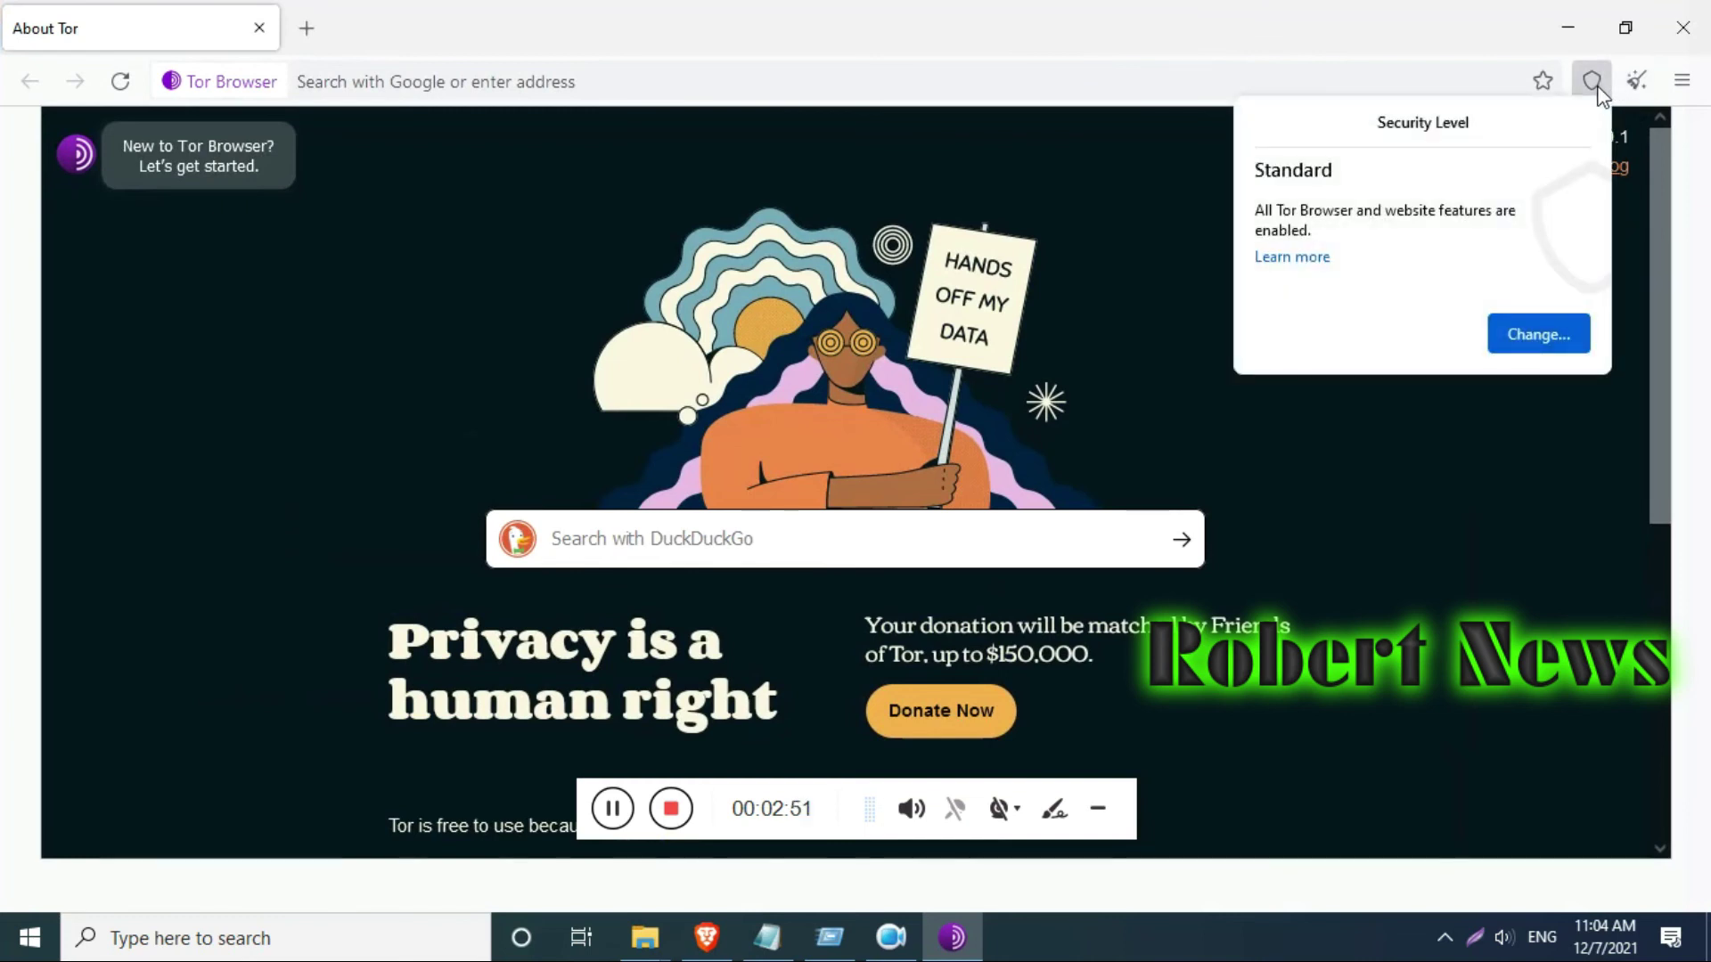
left_click(1538, 334)
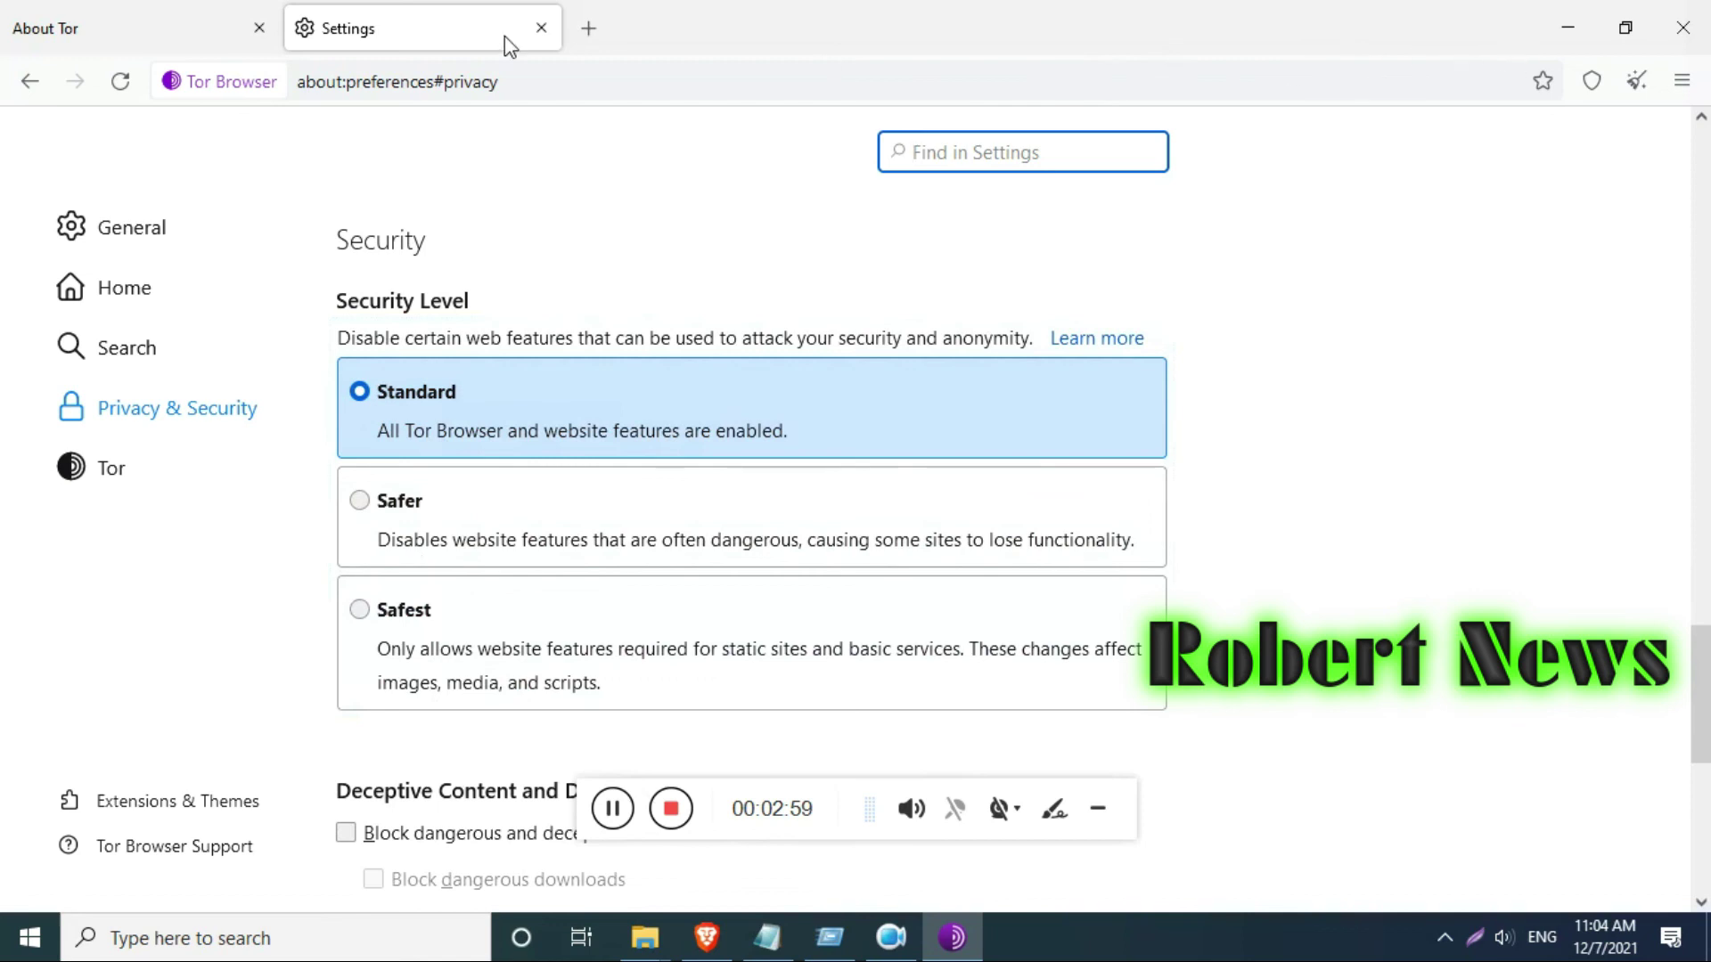
left_click(533, 80)
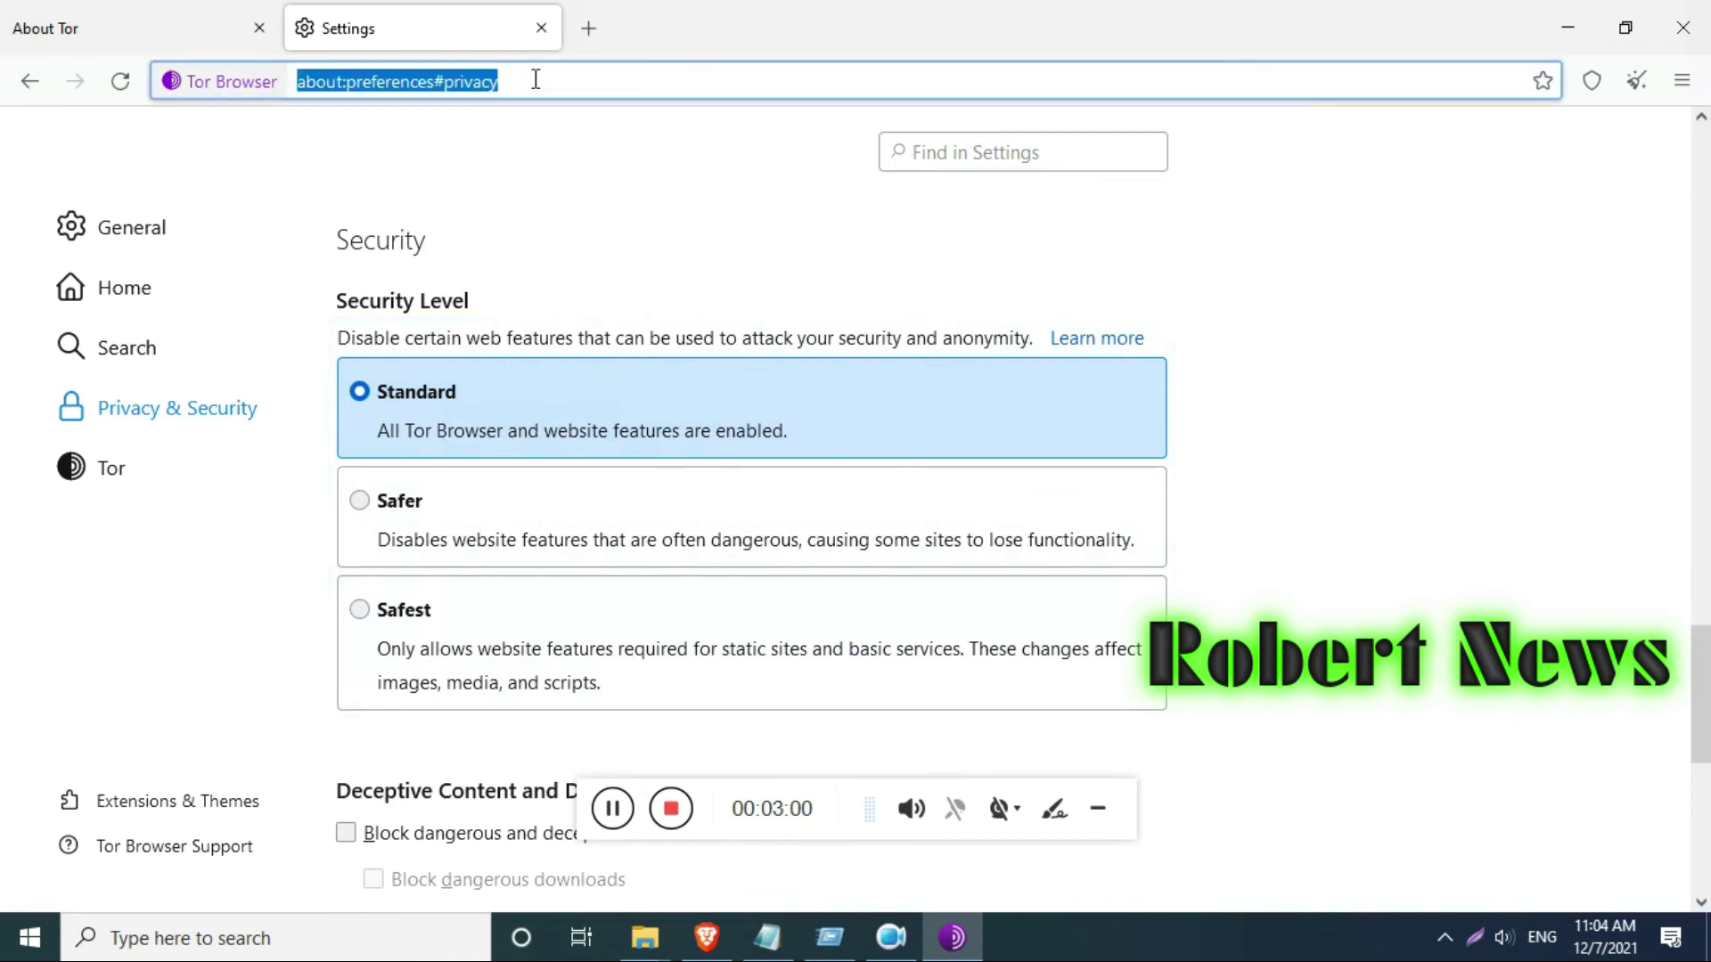
left_click(1545, 82)
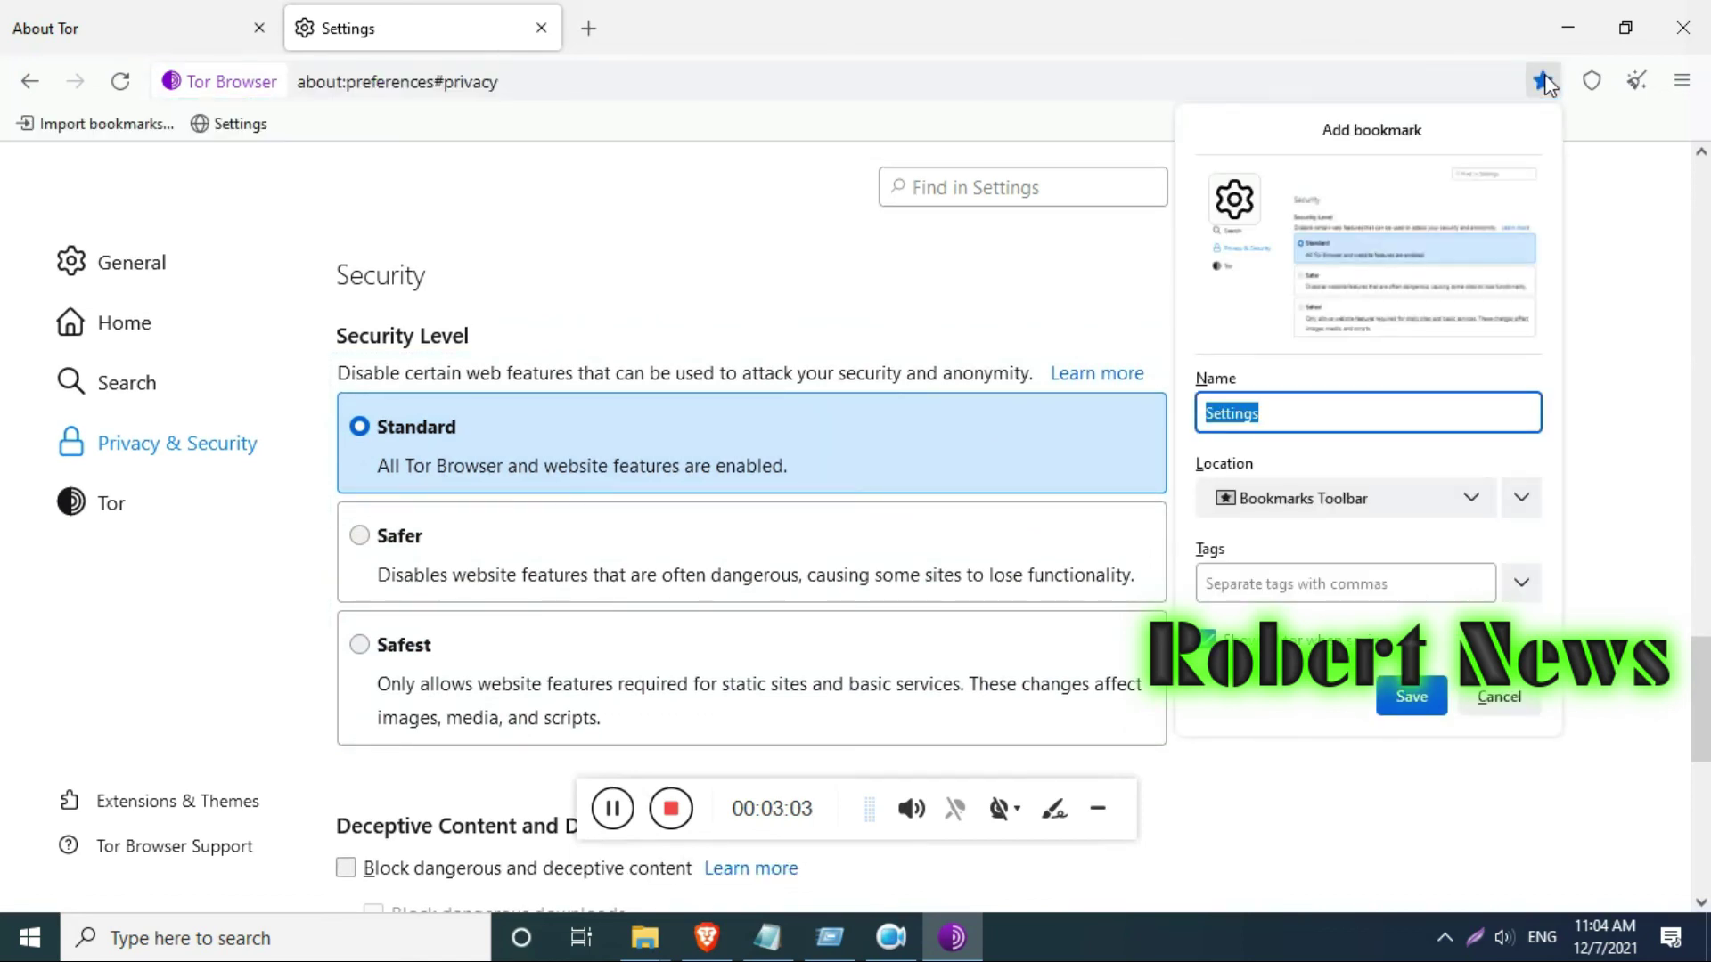